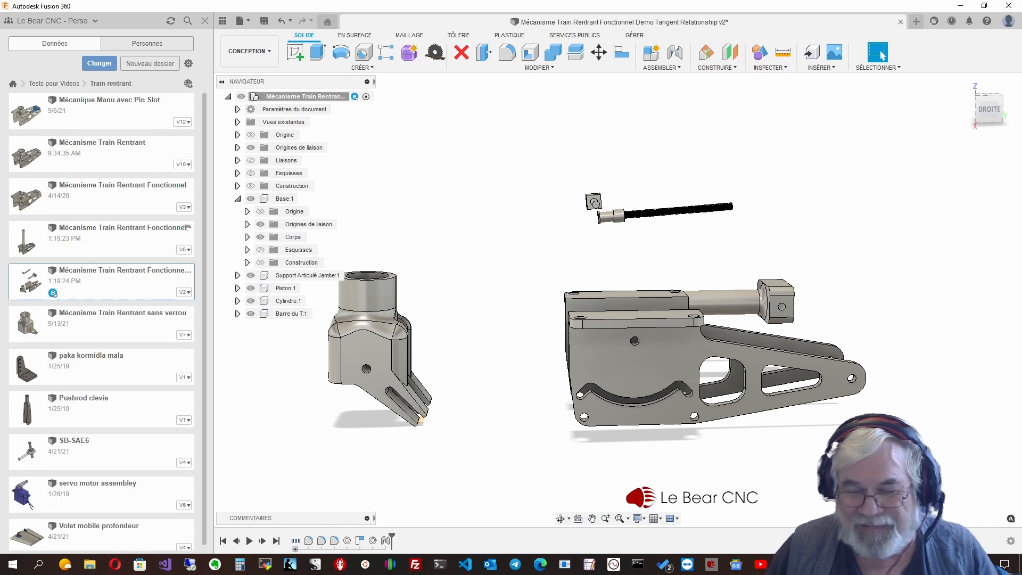
{"action": "middle_click_drag", "start_coordinate": [587, 301], "coordinate": [588, 332], "text": "shift"}
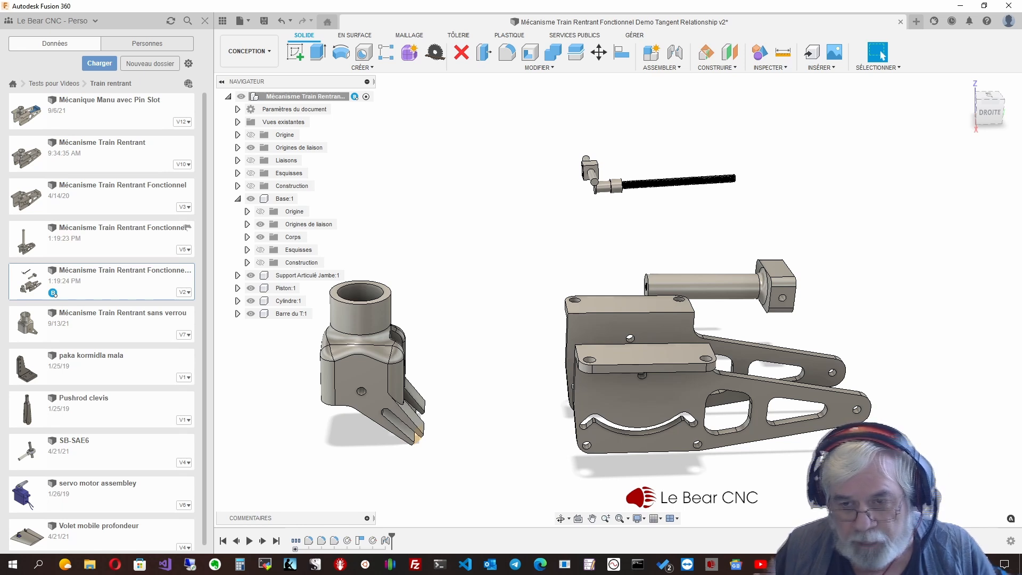
{"action": "mouse_move", "coordinate": [587, 332]}
{"action": "middle_mouse_down"}
{"action": "mouse_move", "coordinate": [581, 347]}
{"action": "mouse_move", "coordinate": [592, 346]}
{"action": "middle_mouse_up"}
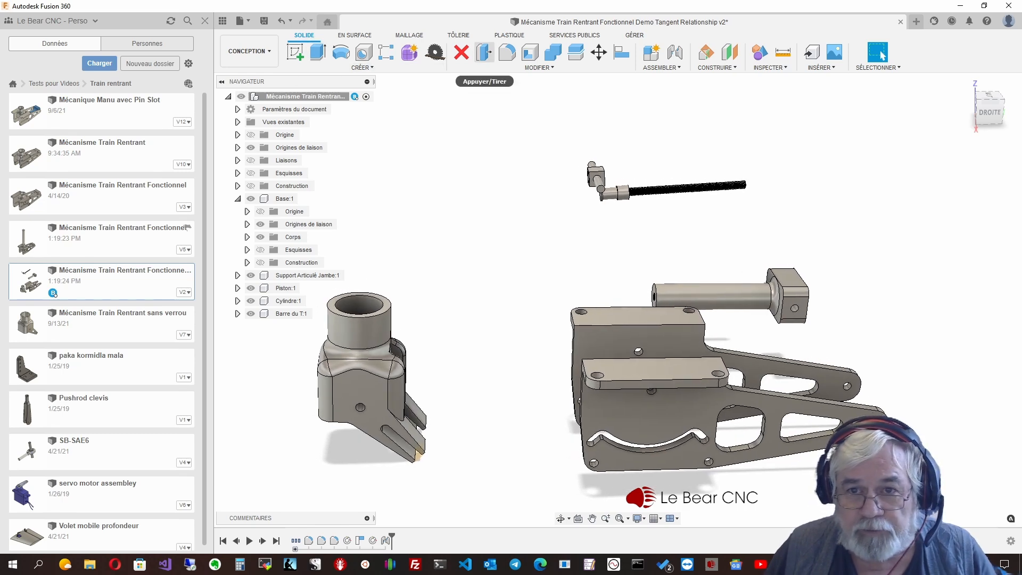
{"action": "left_click", "coordinate": [661, 68]}
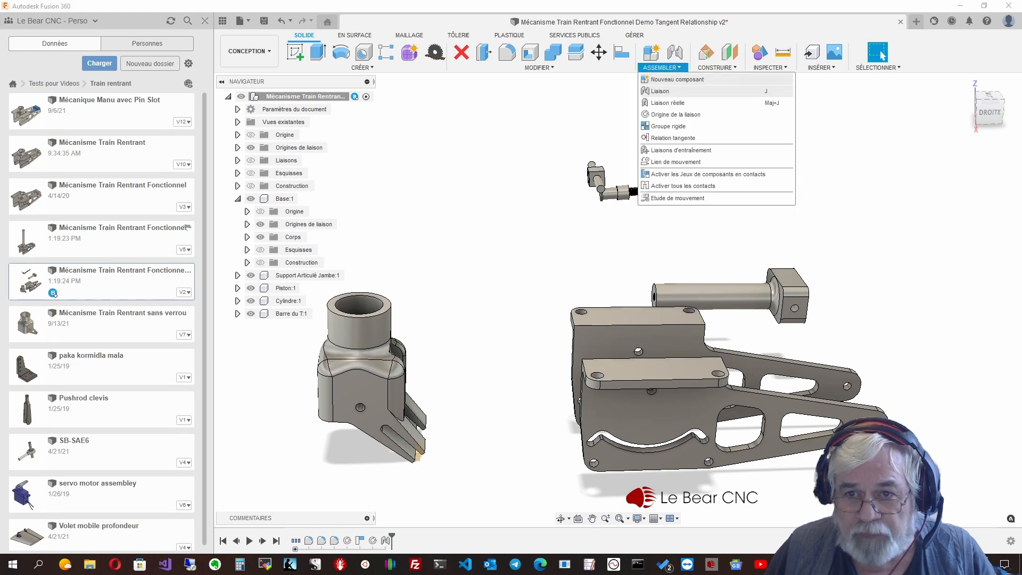
{"action": "scroll", "coordinate": [612, 271], "scroll_direction": "up", "scroll_amount": 3}
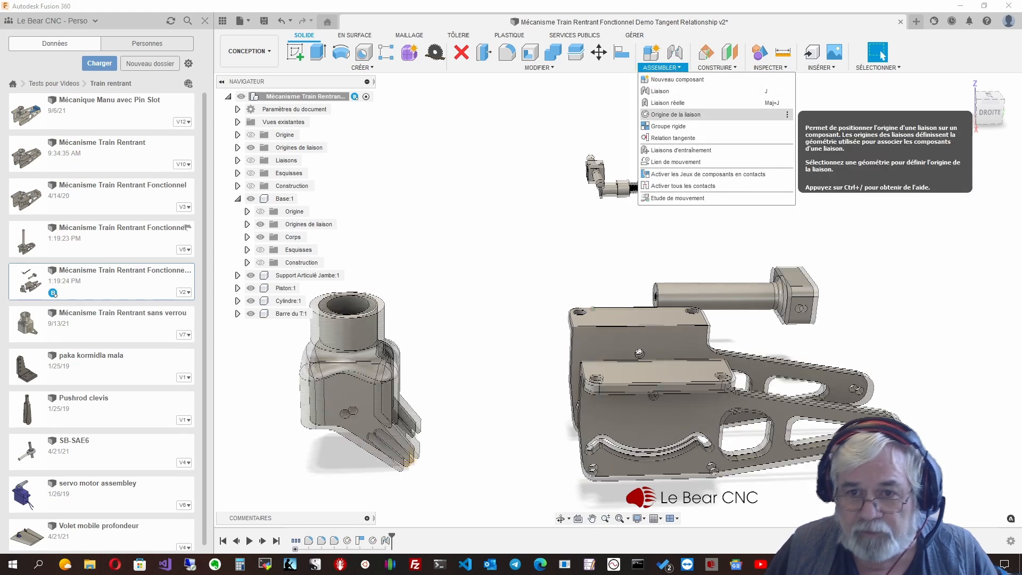
{"action": "scroll", "coordinate": [589, 94], "scroll_direction": "up", "scroll_amount": 5}
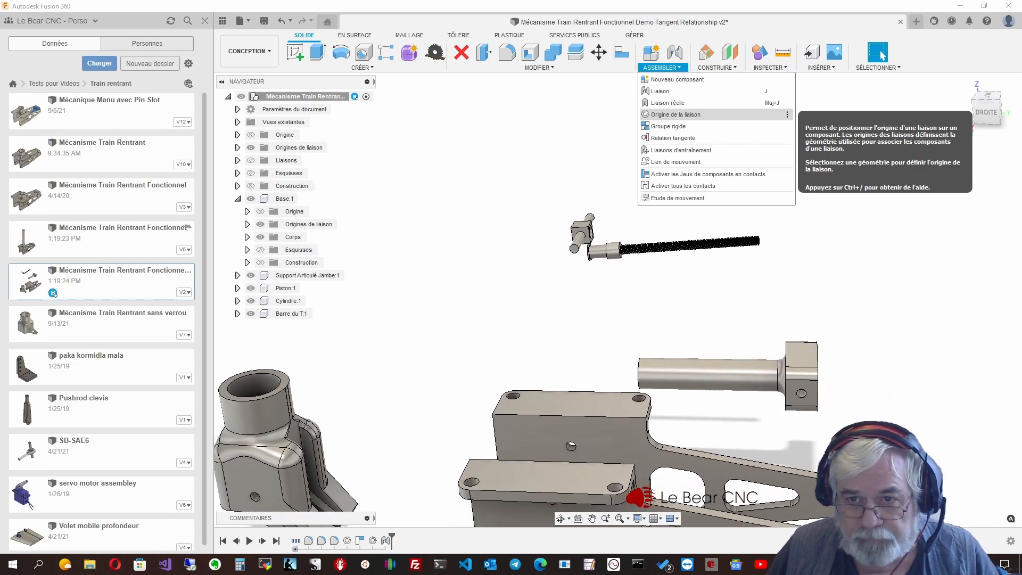
{"action": "left_click", "coordinate": [675, 114]}
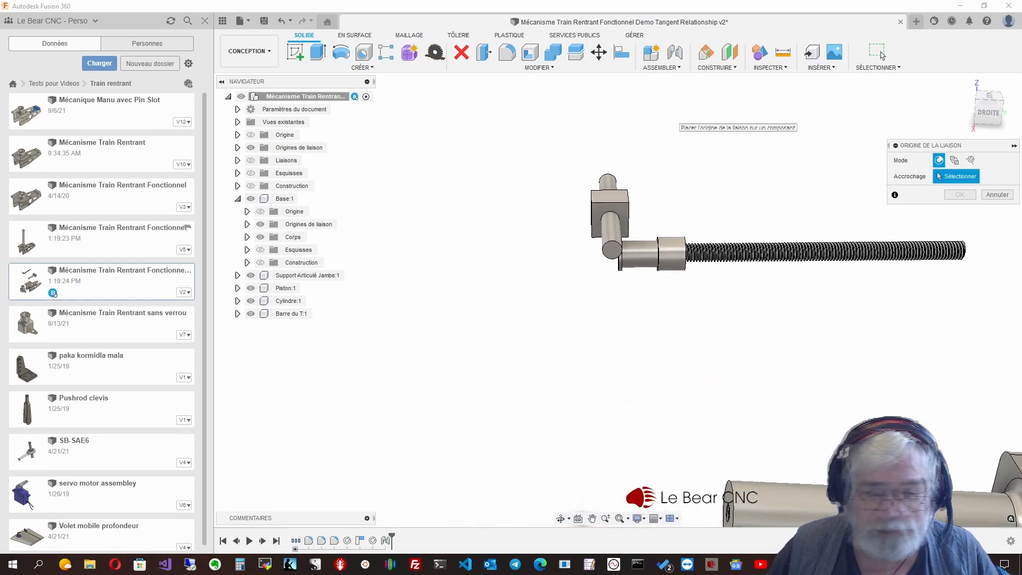
{"action": "key", "text": "Escape"}
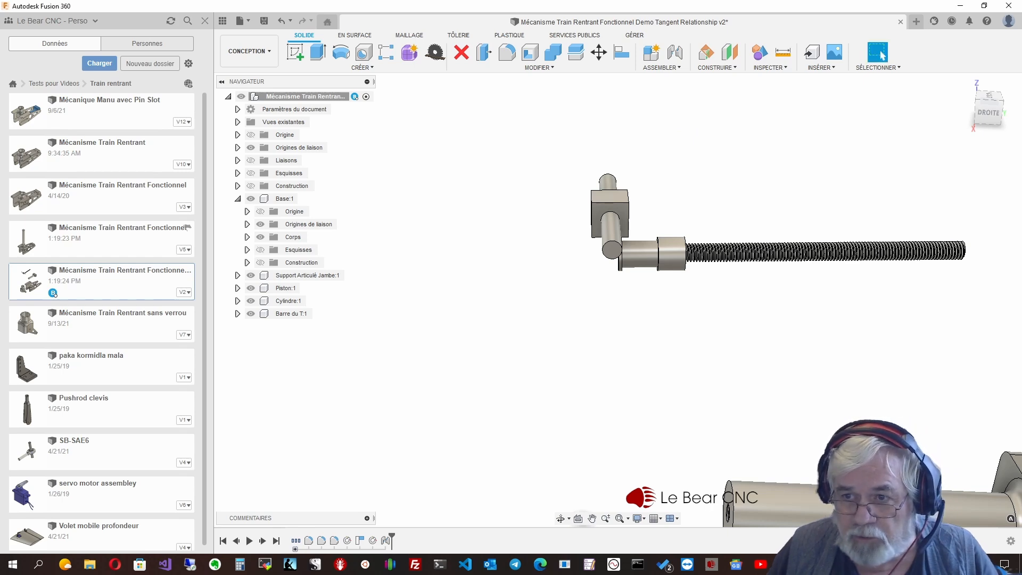
- Activate the Barre du T:1 component and expand its contents and the assembly's Liaisons folder in the browser
{"action": "left_click", "coordinate": [618, 206]}
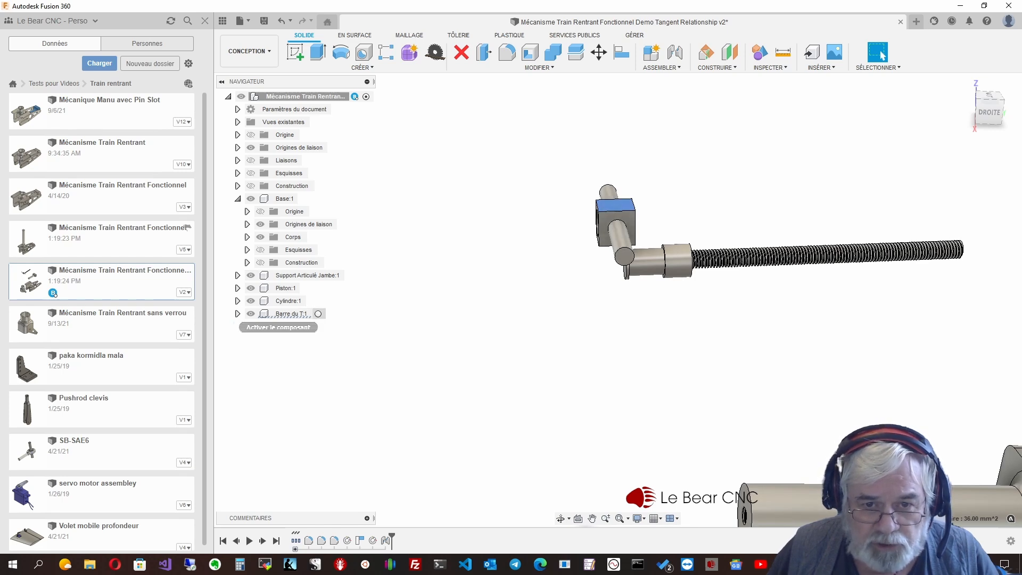
{"action": "double_click", "coordinate": [292, 313]}
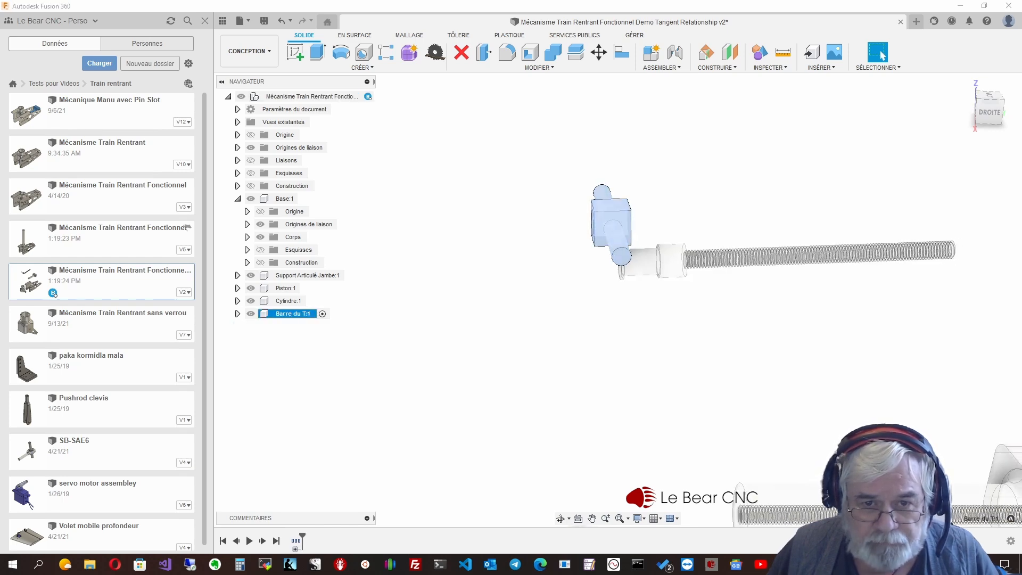
{"action": "left_click", "coordinate": [237, 314]}
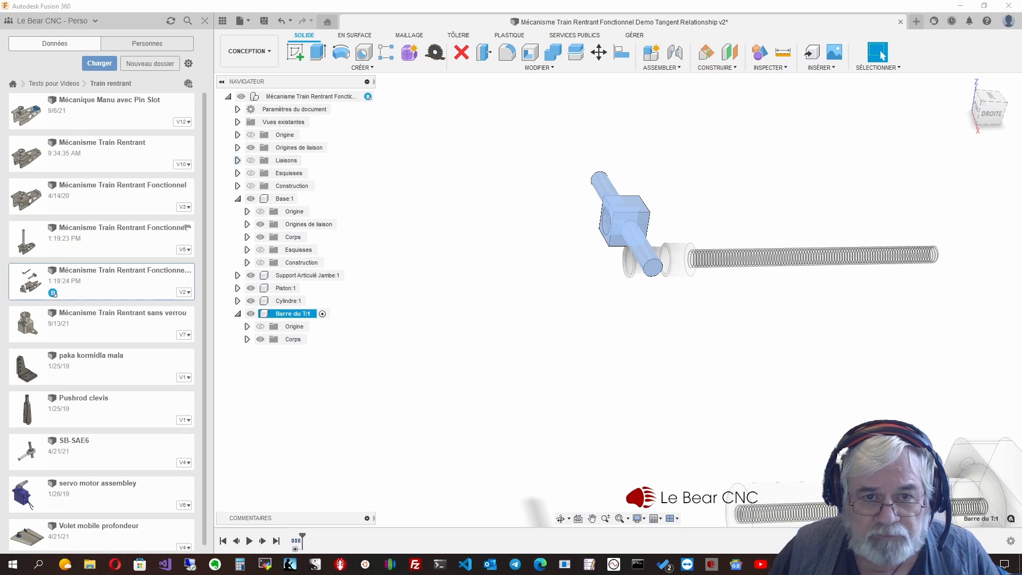
{"action": "left_click", "coordinate": [237, 160]}
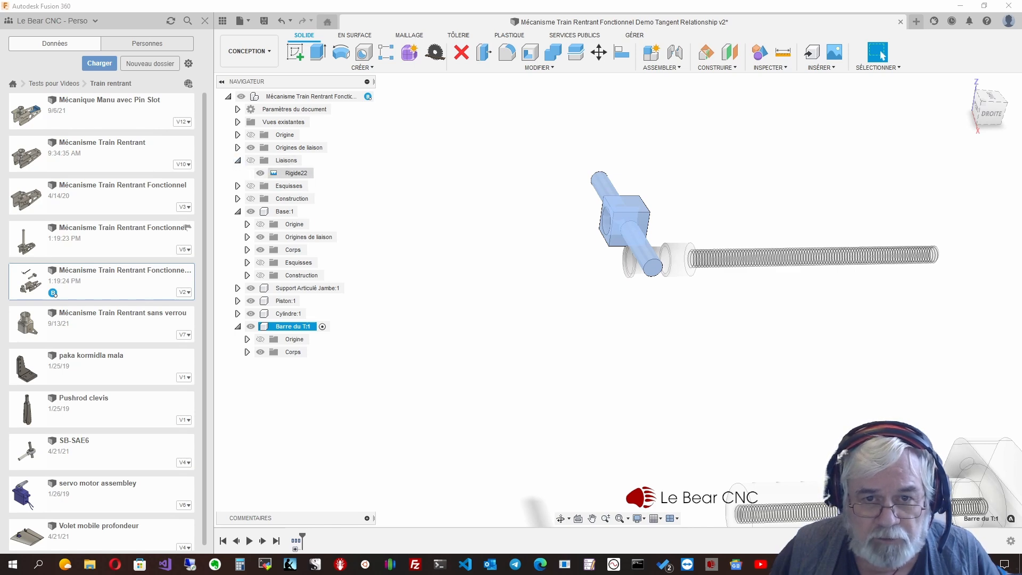
{"action": "scroll", "coordinate": [586, 182], "scroll_direction": "down", "scroll_amount": 5}
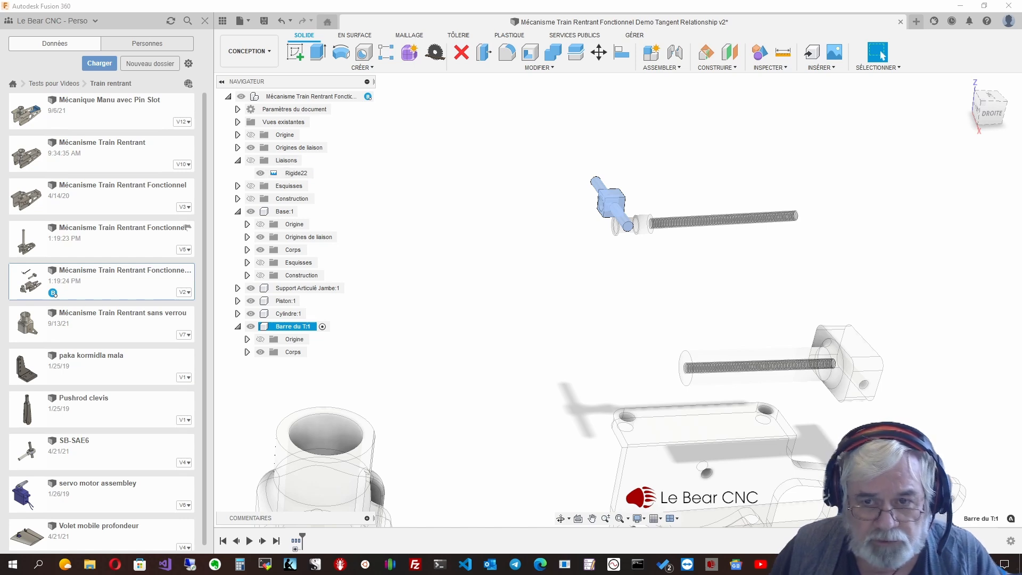
{"action": "scroll", "coordinate": [589, 179], "scroll_direction": "up", "scroll_amount": 4}
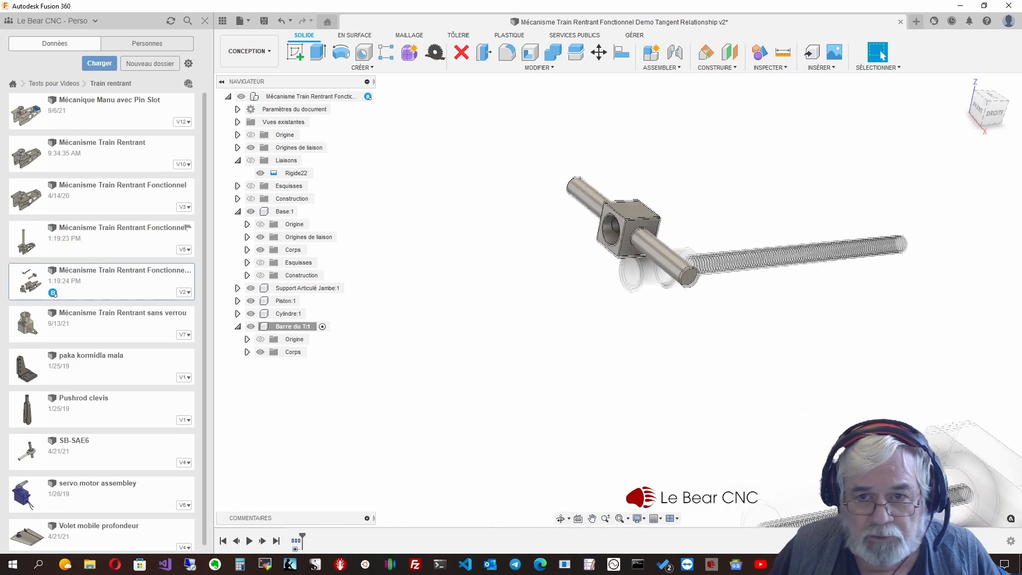
{"action": "scroll", "coordinate": [628, 229], "scroll_direction": "up", "scroll_amount": 3}
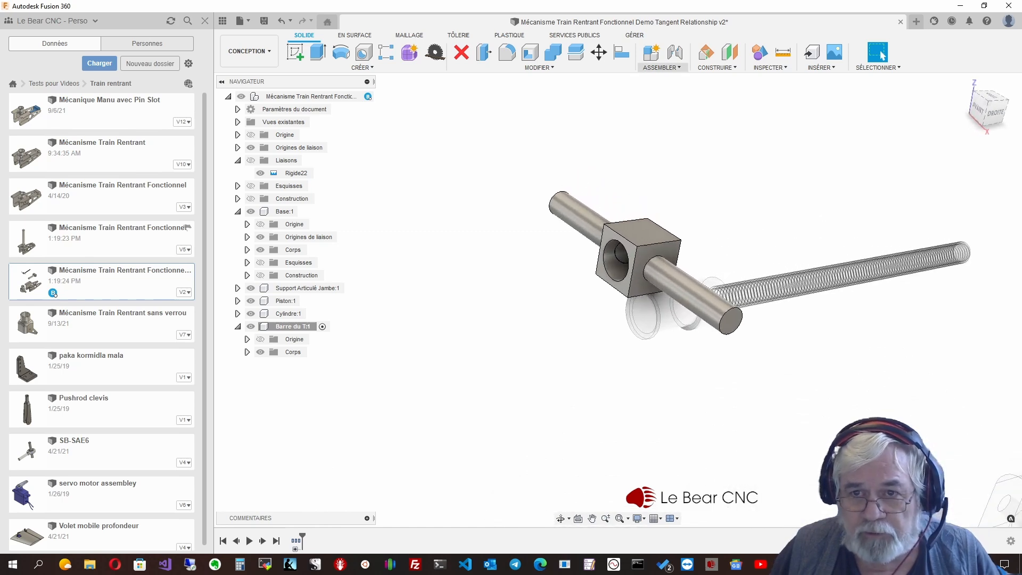
- Start a joint origin on the T-bar and set its mode to Entre deux faces
{"action": "left_click", "coordinate": [662, 68]}
{"action": "left_click", "coordinate": [675, 115]}
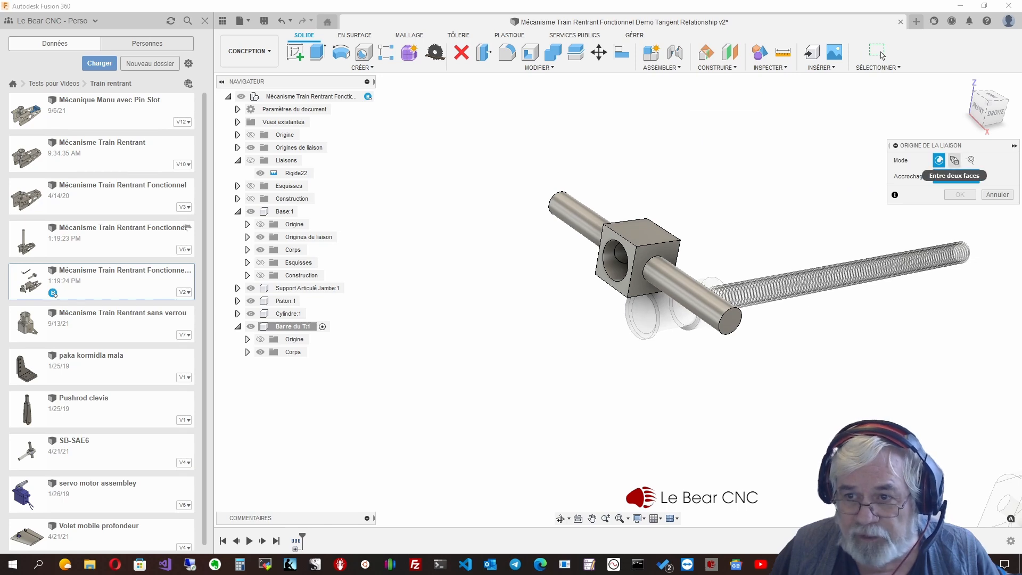
{"action": "left_click", "coordinate": [953, 159]}
{"action": "scroll", "coordinate": [686, 261], "scroll_direction": "up", "scroll_amount": 5}
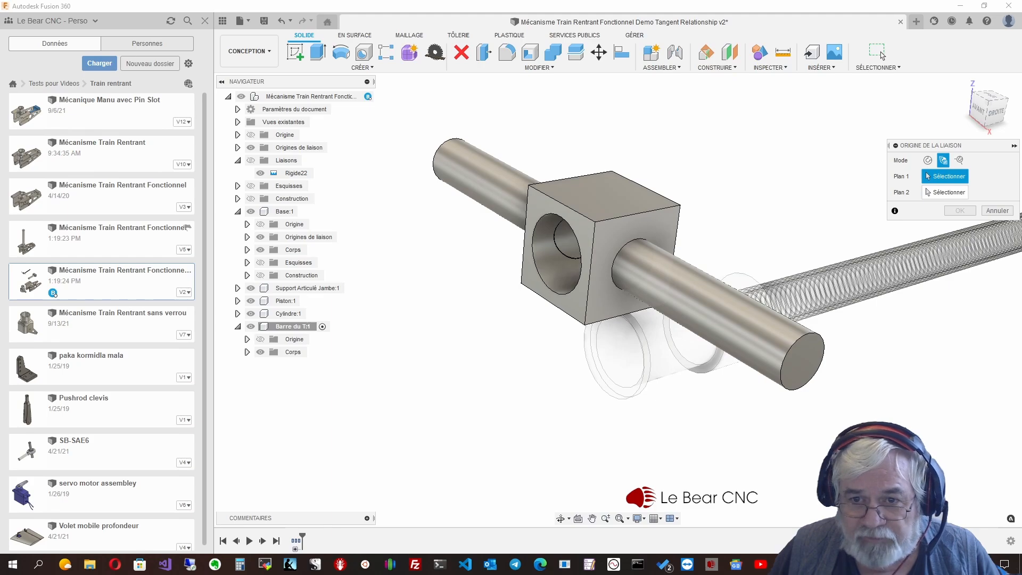
- Try to define the joint origin between the block's two faces where the rods emerge, and clear that face selection
{"action": "left_click", "coordinate": [633, 304]}
{"action": "middle_click_drag", "start_coordinate": [633, 305], "coordinate": [756, 298], "text": "shift"}
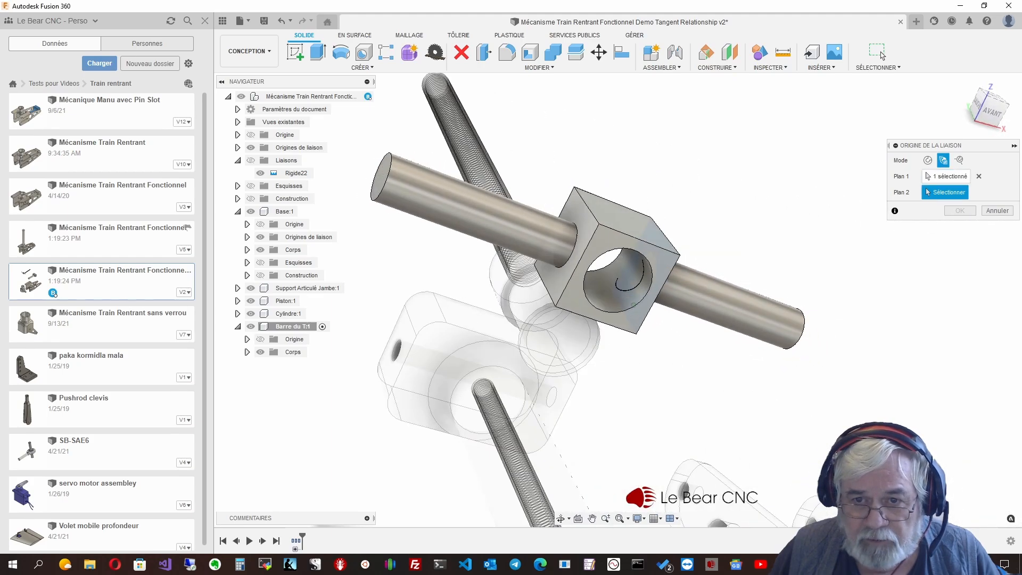
{"action": "left_click", "coordinate": [581, 218]}
{"action": "middle_click_drag", "start_coordinate": [581, 218], "coordinate": [479, 221], "text": "shift"}
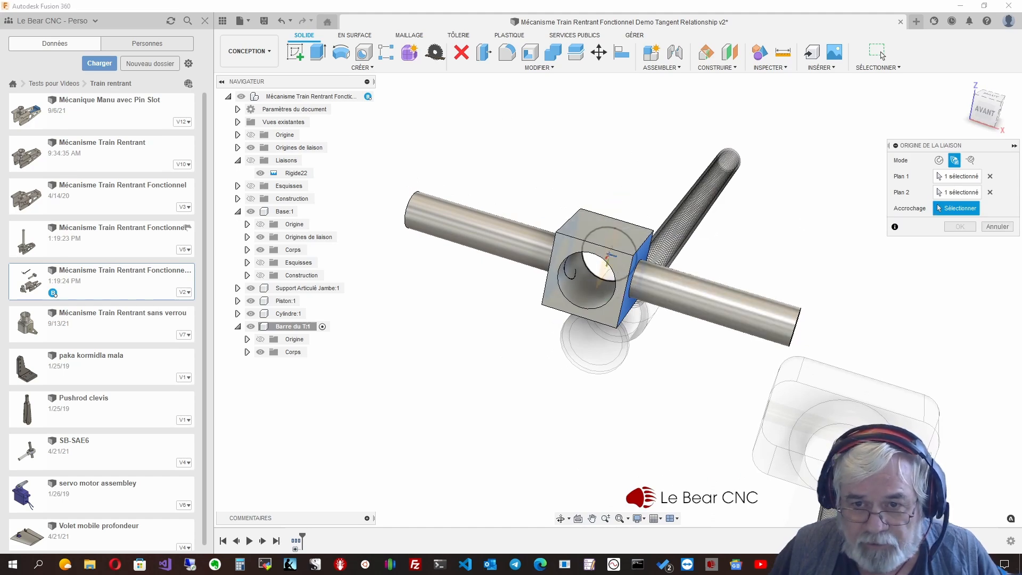
{"action": "scroll", "coordinate": [609, 255], "scroll_direction": "up", "scroll_amount": 5}
{"action": "middle_click_drag", "start_coordinate": [620, 300], "coordinate": [630, 295], "text": "shift"}
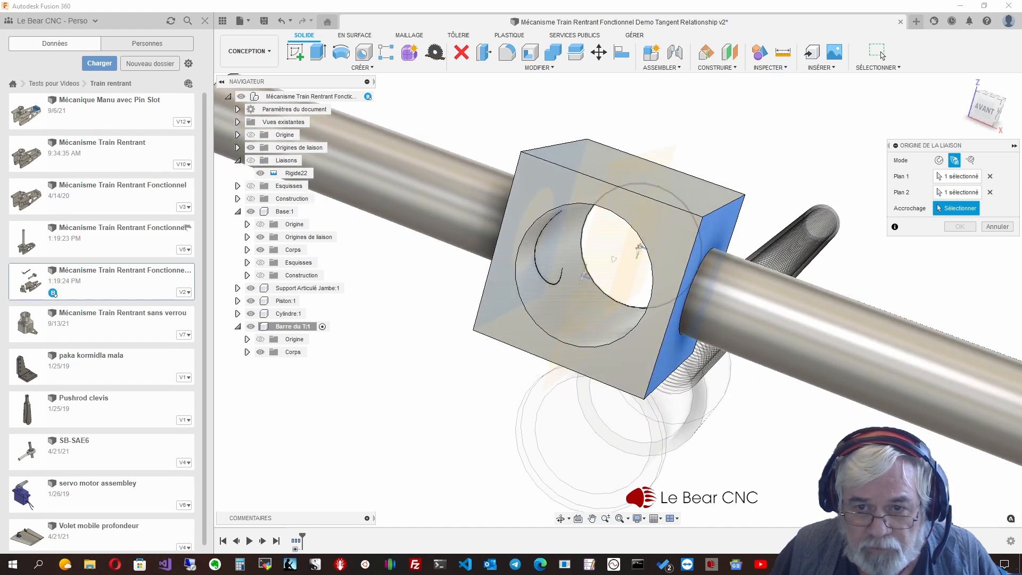
{"action": "middle_click_drag", "start_coordinate": [600, 283], "coordinate": [540, 287], "text": "shift"}
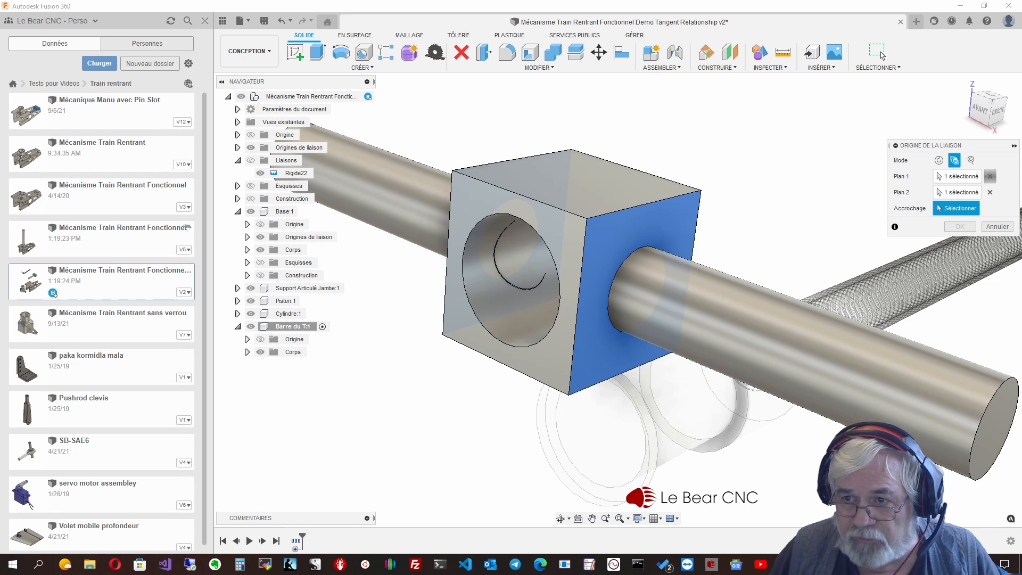
{"action": "left_click", "coordinate": [990, 176]}
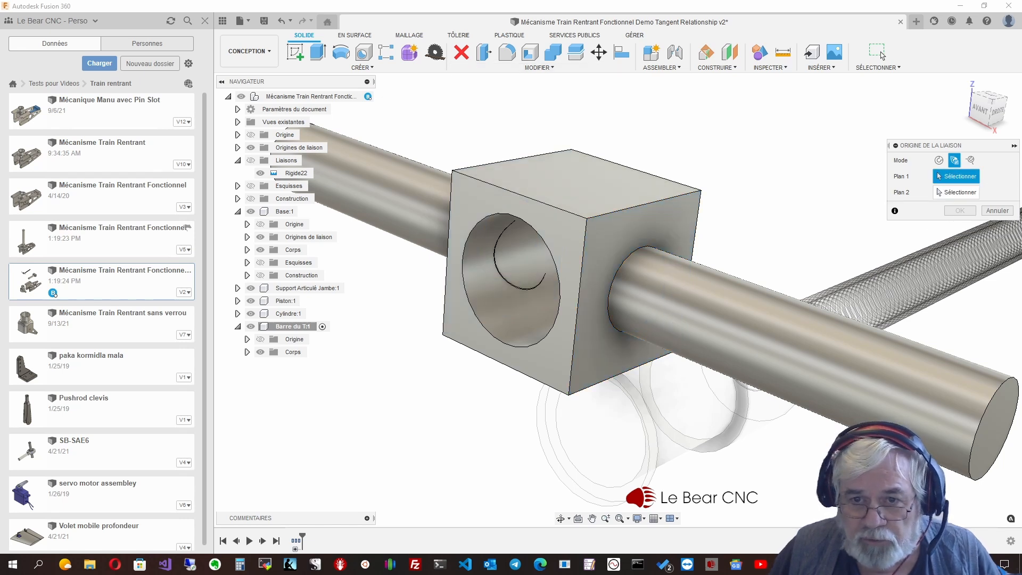
- Create the T-bar's joint origin midway between the block's two bored faces, snapped to the centre of the bore
{"action": "left_click", "coordinate": [567, 245]}
{"action": "middle_click_drag", "start_coordinate": [612, 306], "coordinate": [511, 293], "text": "shift"}
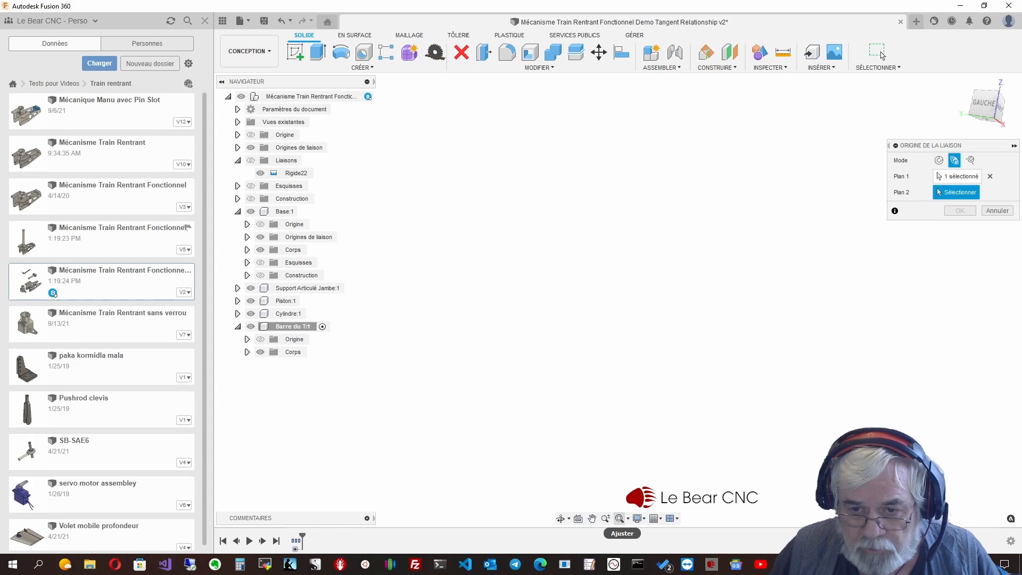
{"action": "left_click", "coordinate": [620, 519]}
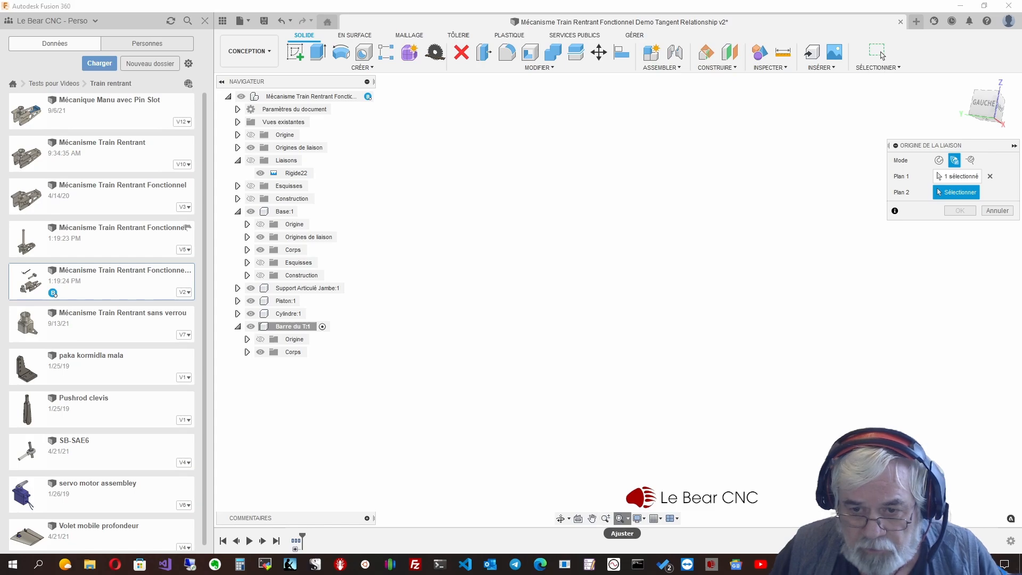
{"action": "scroll", "coordinate": [618, 301], "scroll_direction": "up", "scroll_amount": 8}
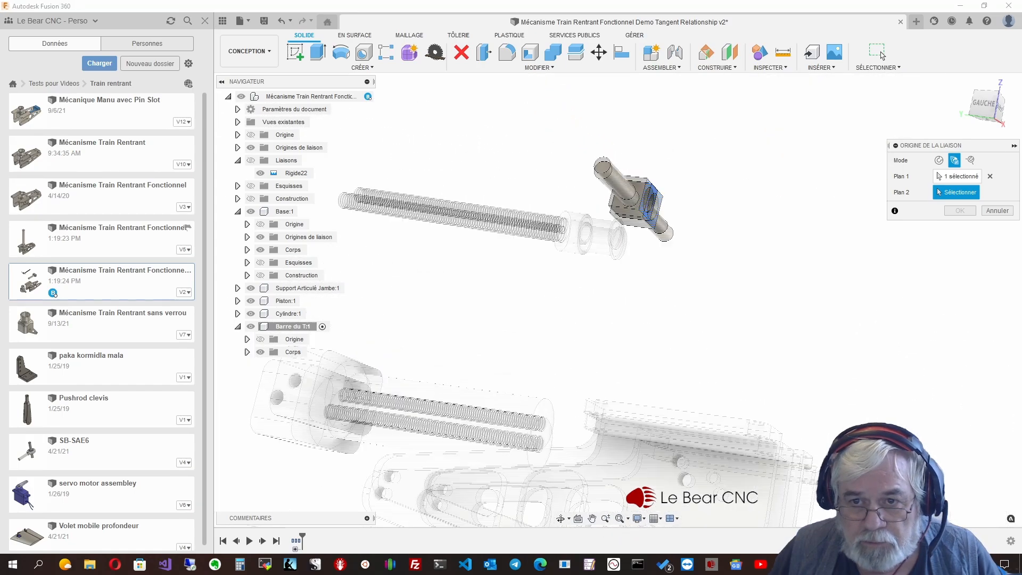
{"action": "middle_click_drag", "start_coordinate": [663, 250], "coordinate": [820, 278], "text": "shift"}
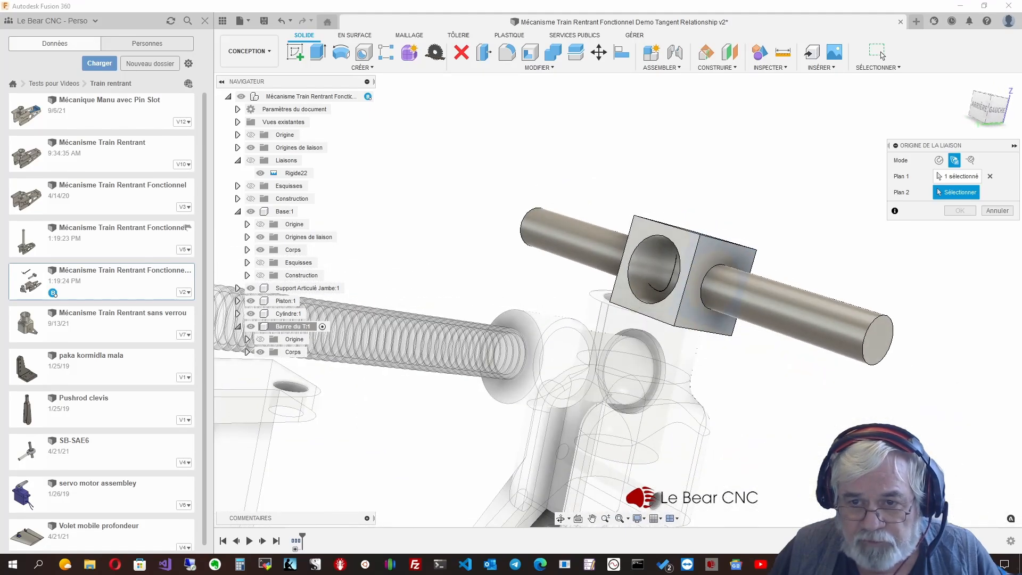
{"action": "left_click", "coordinate": [685, 261]}
{"action": "middle_click_drag", "start_coordinate": [686, 261], "coordinate": [732, 221], "text": "shift"}
{"action": "scroll", "coordinate": [761, 259], "scroll_direction": "up", "scroll_amount": 3}
{"action": "middle_click_drag", "start_coordinate": [745, 259], "coordinate": [762, 259], "text": "shift"}
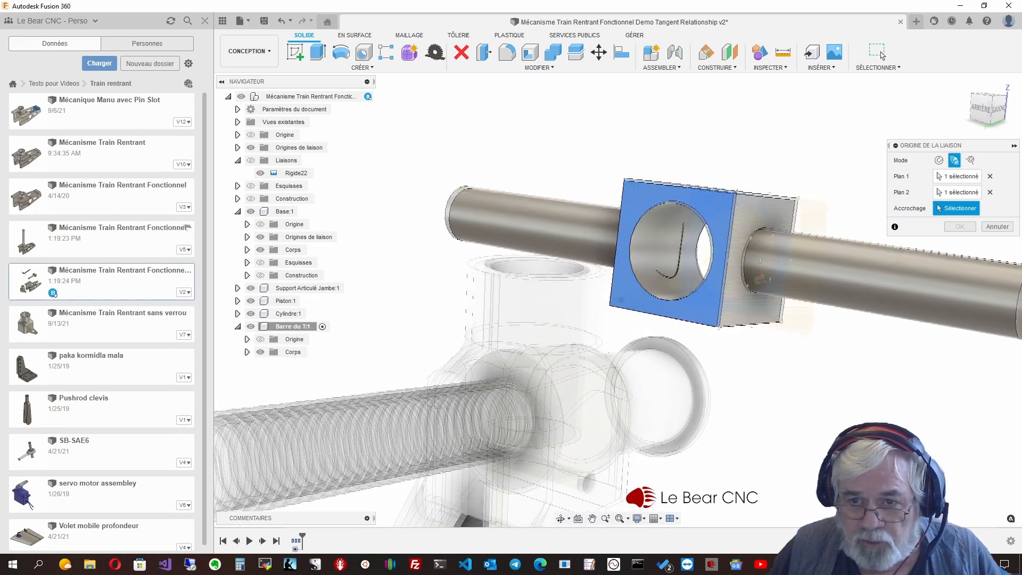
{"action": "scroll", "coordinate": [756, 250], "scroll_direction": "up", "scroll_amount": 2}
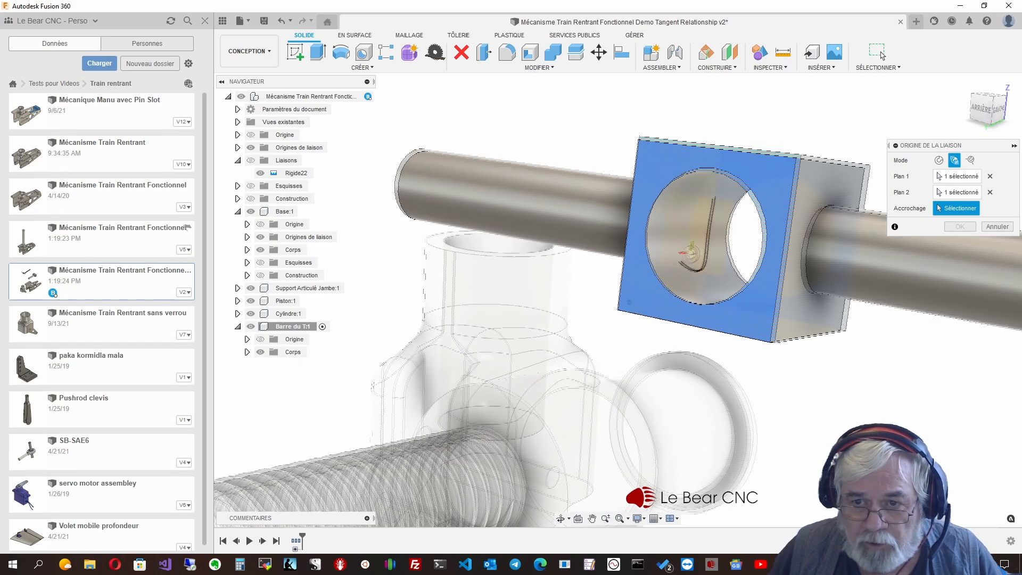
{"action": "left_click", "coordinate": [746, 235]}
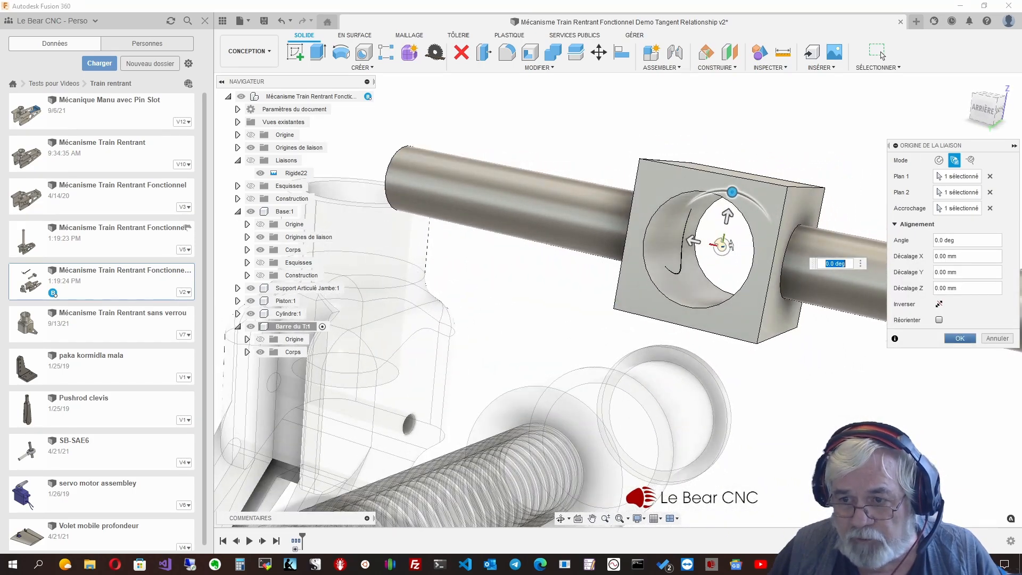
{"action": "key", "text": "Return"}
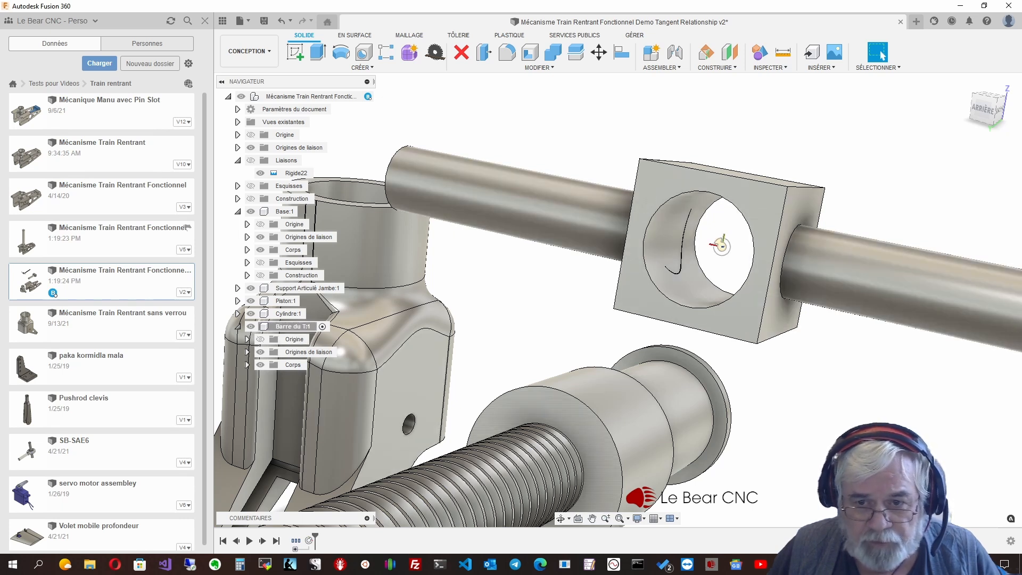
- Activate the Piston:1 component and expand its contents in the browser
{"action": "left_click", "coordinate": [621, 412]}
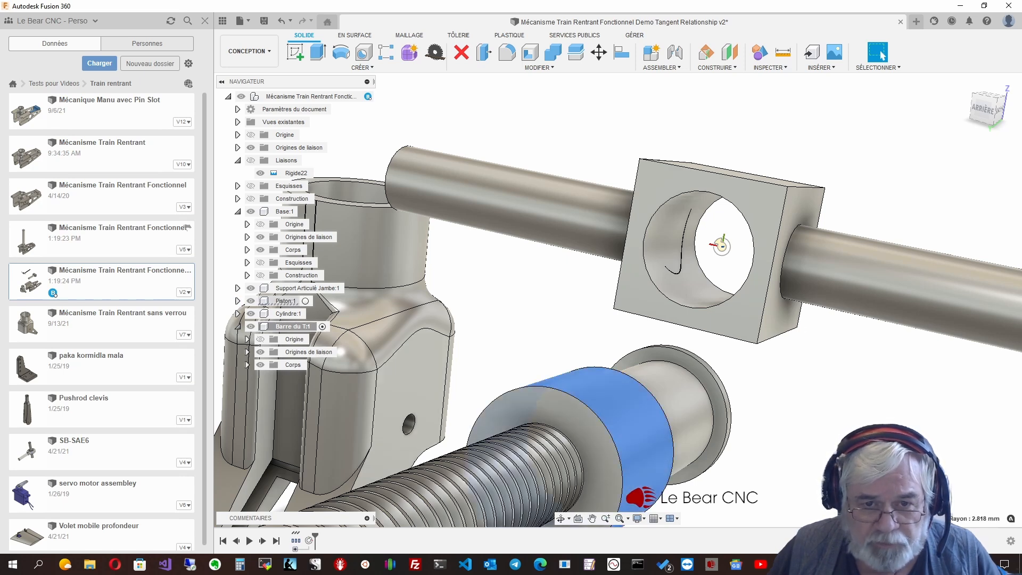
{"action": "left_click", "coordinate": [305, 301]}
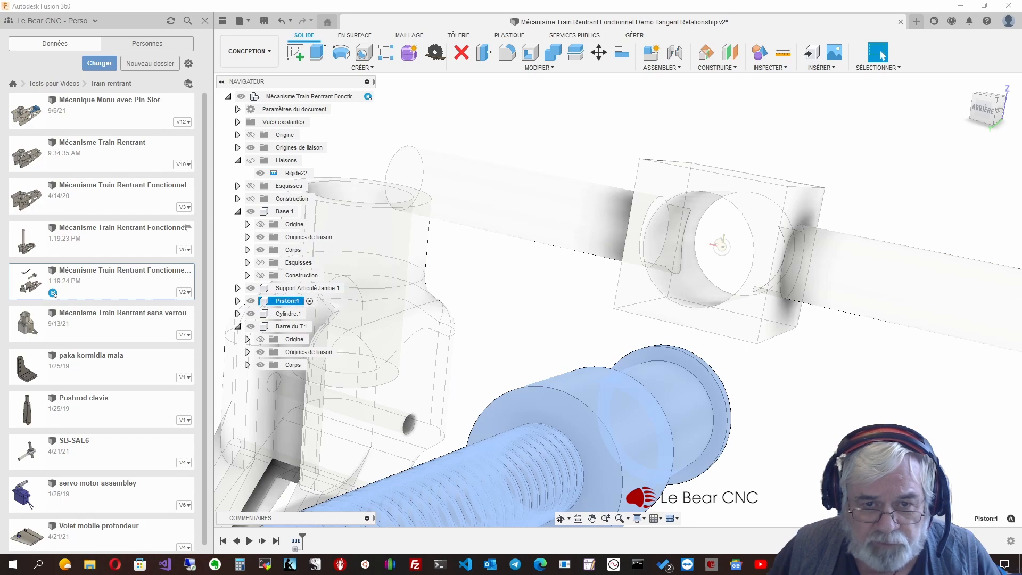
{"action": "left_click", "coordinate": [238, 301]}
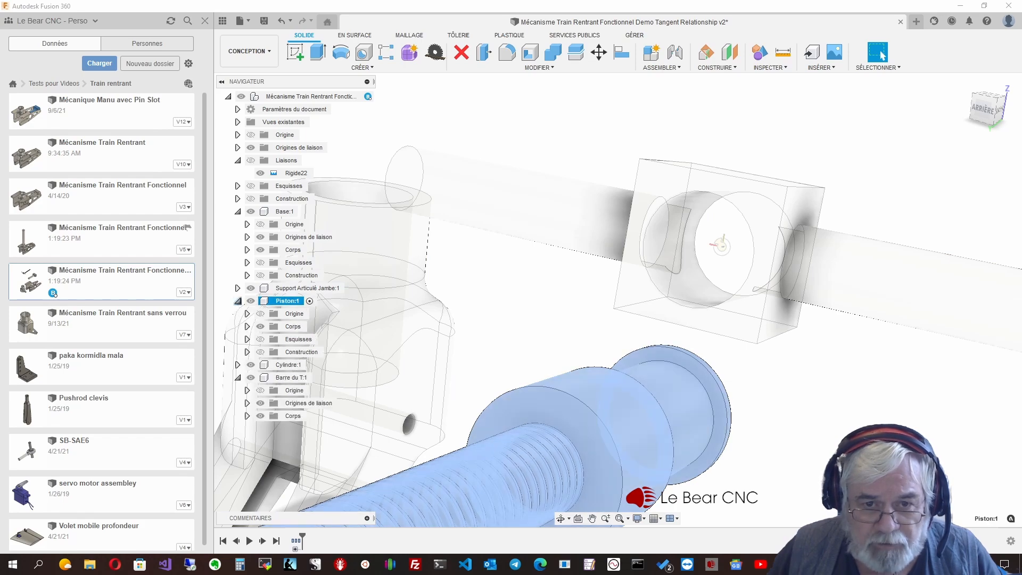
- Create the piston's joint origin in Entre deux faces mode, midway between the large collar's shoulder and the end flange's inner face, snapped to the axis centre
{"action": "middle_click_drag", "start_coordinate": [618, 300], "coordinate": [552, 311], "text": "shift"}
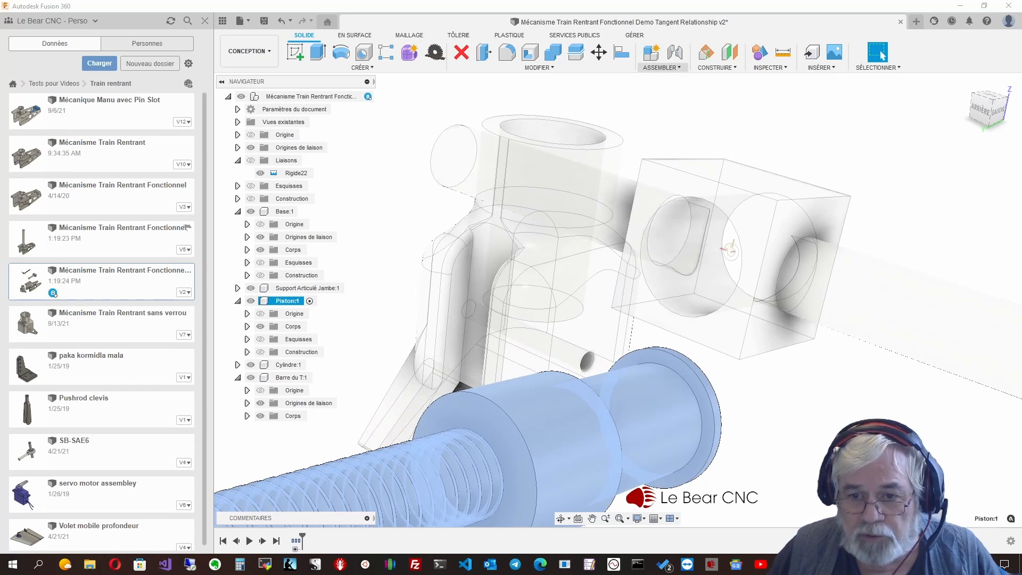
{"action": "left_click", "coordinate": [660, 68]}
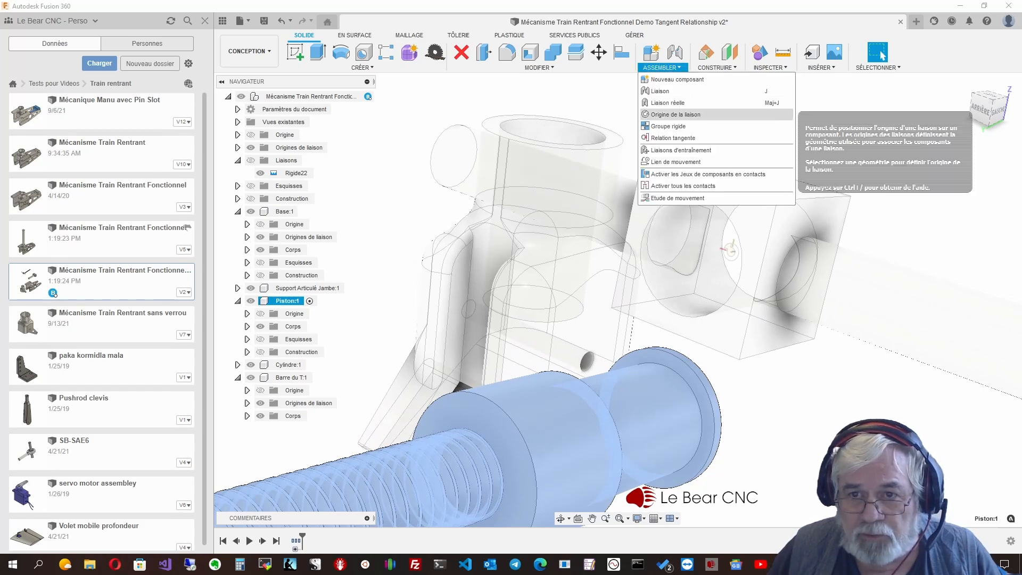
{"action": "left_click", "coordinate": [691, 115]}
{"action": "scroll", "coordinate": [749, 303], "scroll_direction": "up", "scroll_amount": 4}
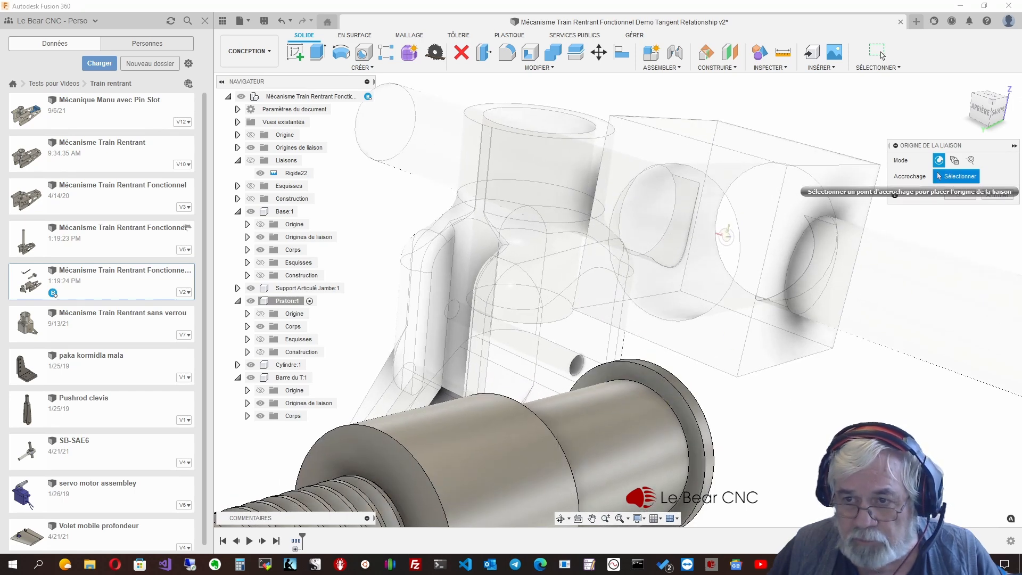
{"action": "left_click", "coordinate": [954, 159]}
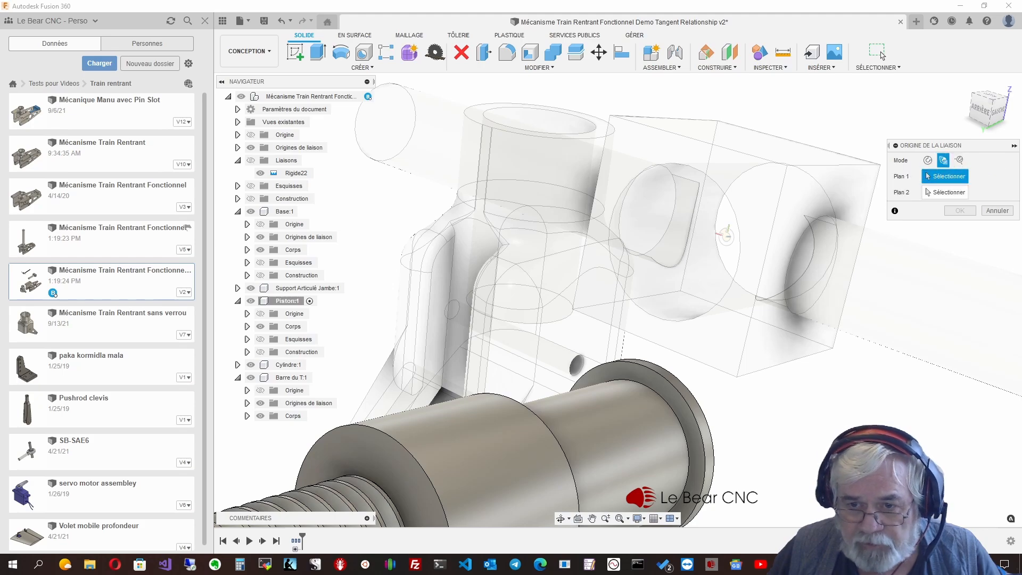
{"action": "left_click", "coordinate": [691, 422]}
{"action": "middle_click_drag", "start_coordinate": [691, 422], "coordinate": [628, 379], "text": "shift"}
{"action": "left_click", "coordinate": [512, 372]}
{"action": "left_click", "coordinate": [956, 208]}
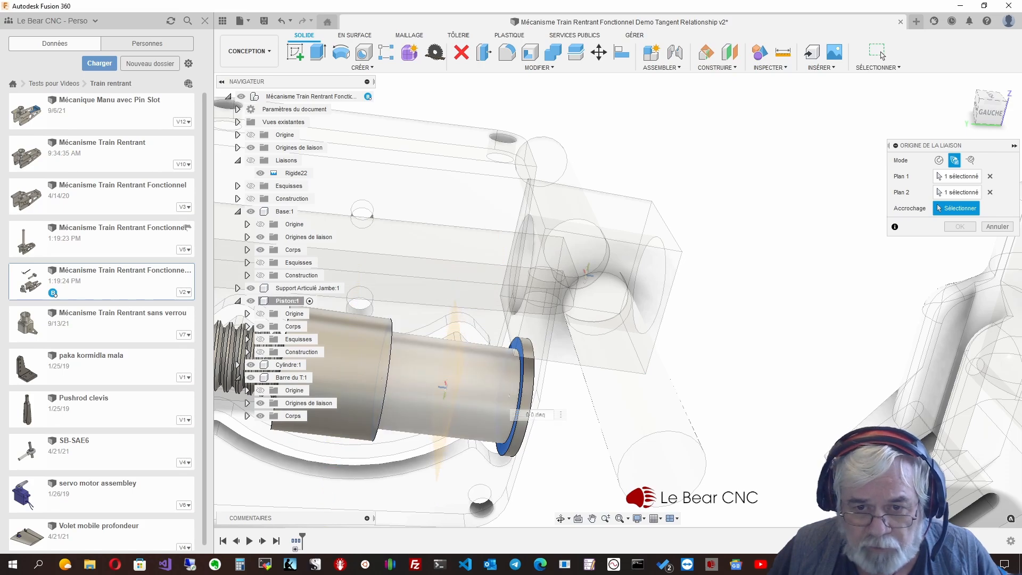
{"action": "left_click", "coordinate": [443, 386]}
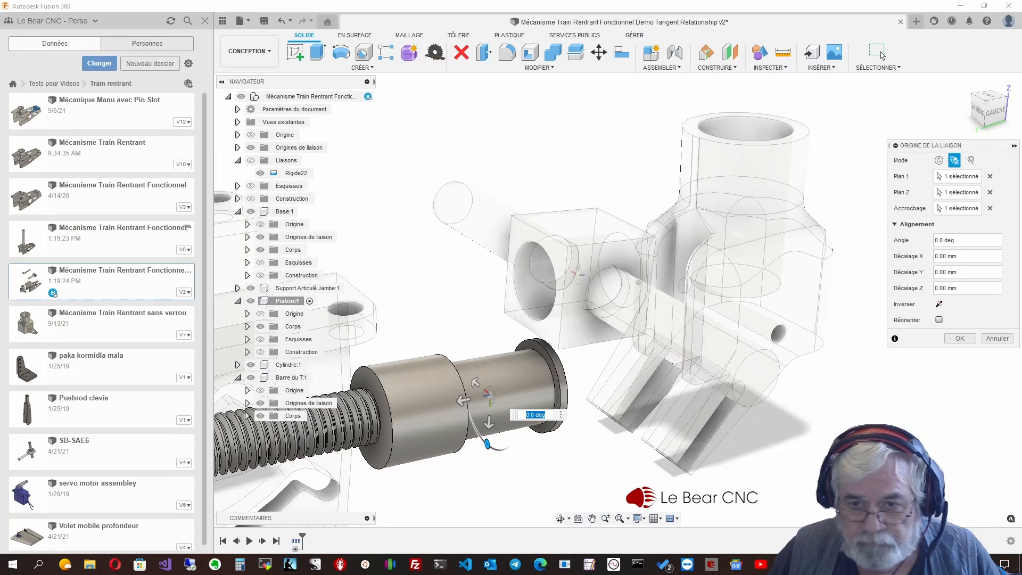
{"action": "left_click", "coordinate": [882, 54]}
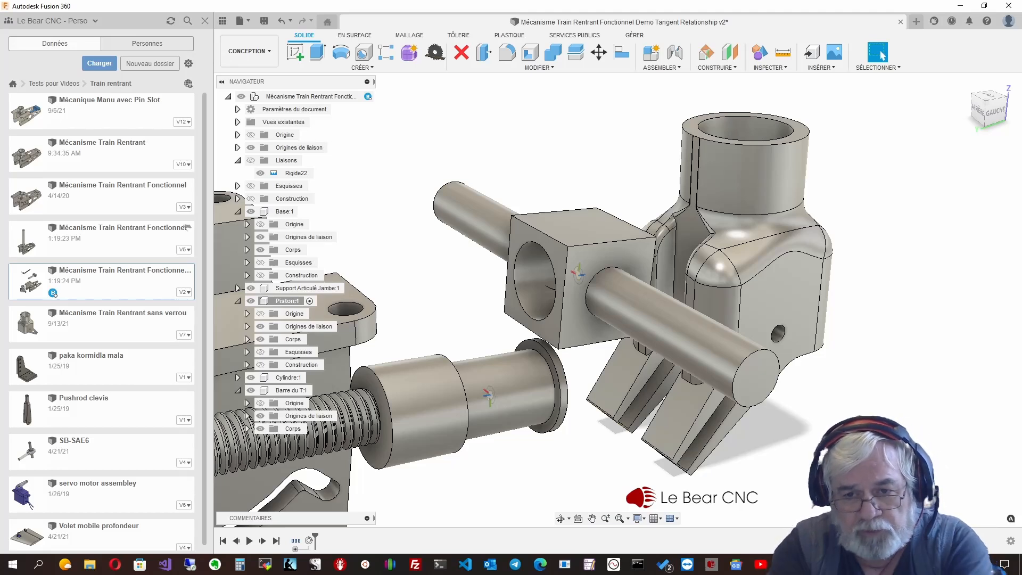
- Start a joint and align the piston's joint origin with the T-bar's joint origin inside the block's bore
{"action": "scroll", "coordinate": [580, 298], "scroll_direction": "down", "scroll_amount": 2}
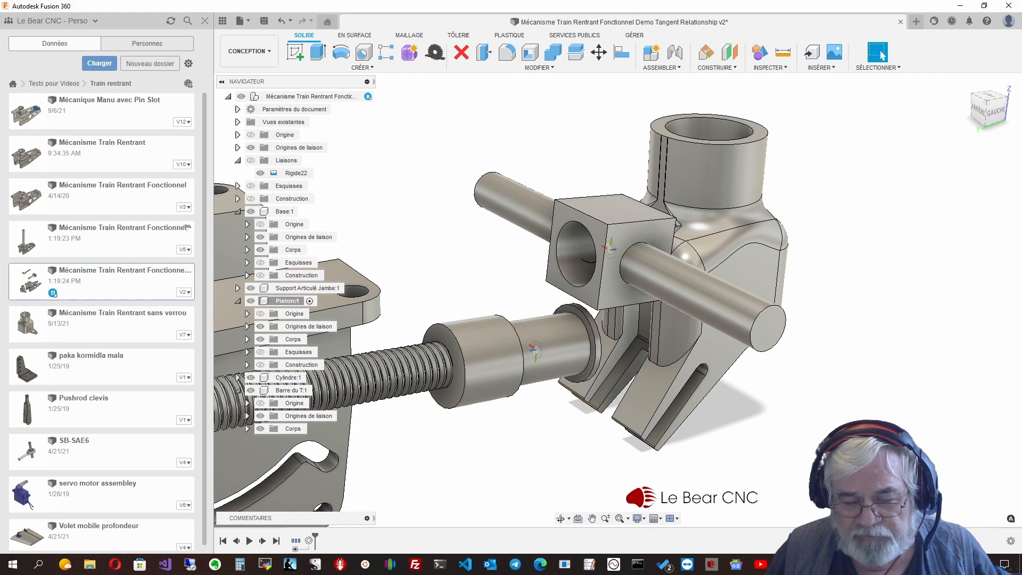
{"action": "scroll", "coordinate": [580, 298], "scroll_direction": "down", "scroll_amount": 2}
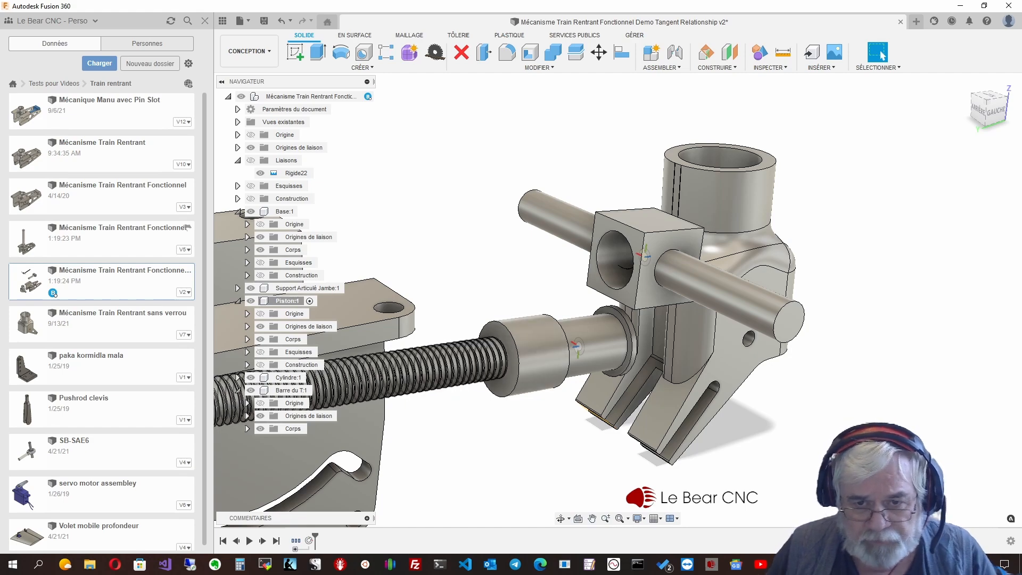
{"action": "scroll", "coordinate": [603, 352], "scroll_direction": "up", "scroll_amount": 5}
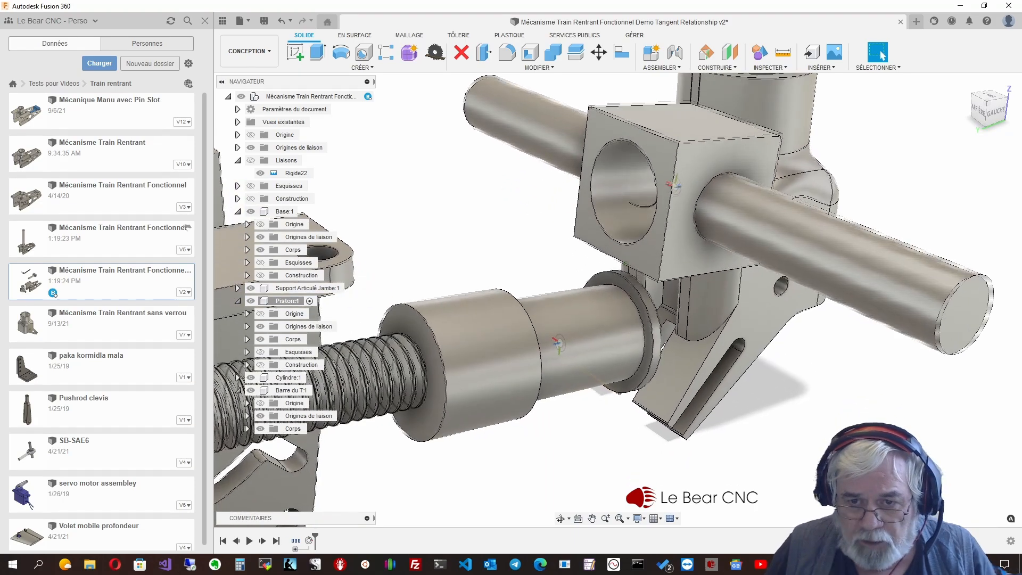
{"action": "scroll", "coordinate": [598, 380], "scroll_direction": "up", "scroll_amount": 3}
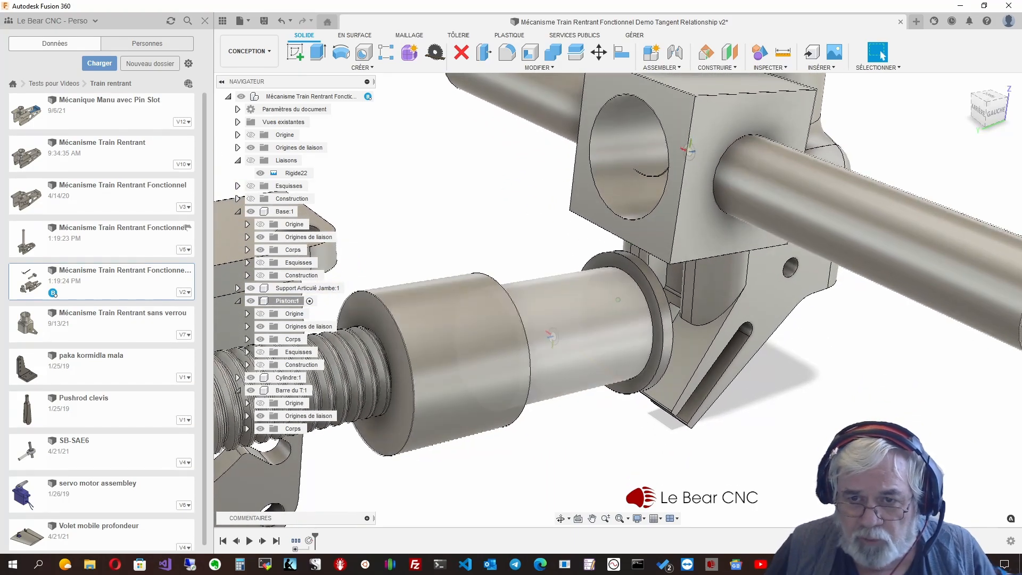
{"action": "scroll", "coordinate": [617, 306], "scroll_direction": "down", "scroll_amount": 3}
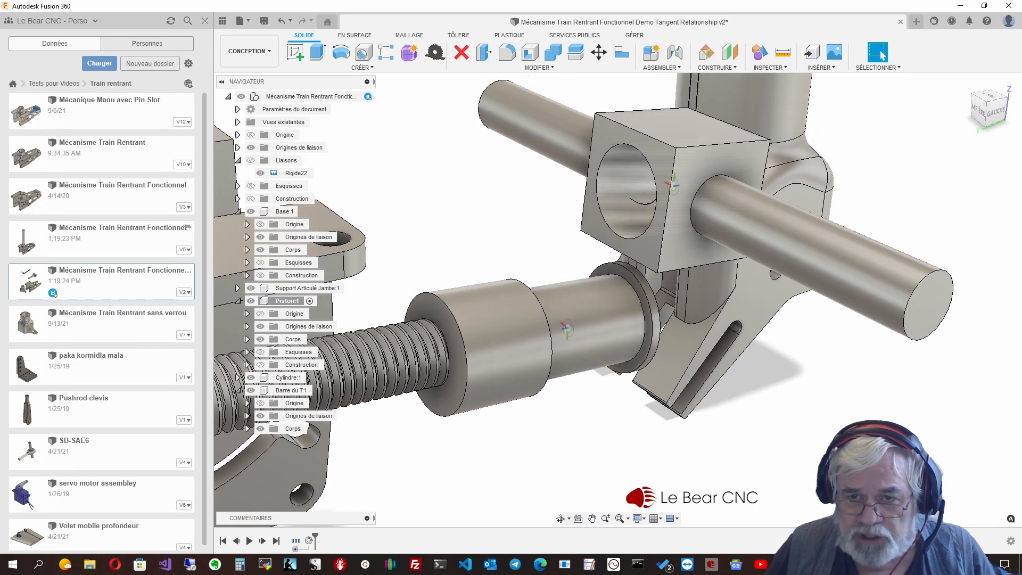
{"action": "left_click", "coordinate": [659, 67]}
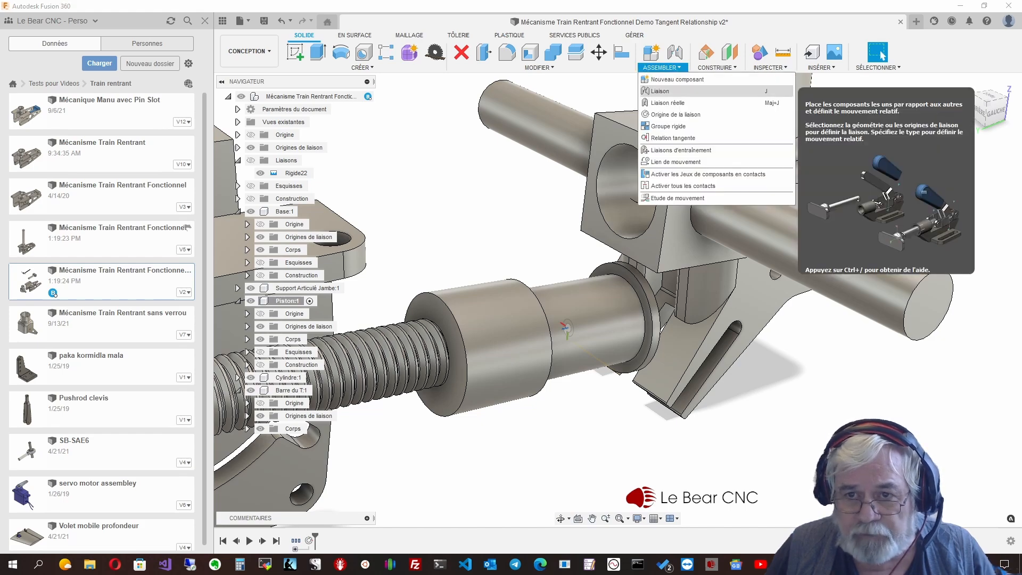
{"action": "left_click", "coordinate": [660, 91]}
{"action": "scroll", "coordinate": [591, 320], "scroll_direction": "up", "scroll_amount": 3}
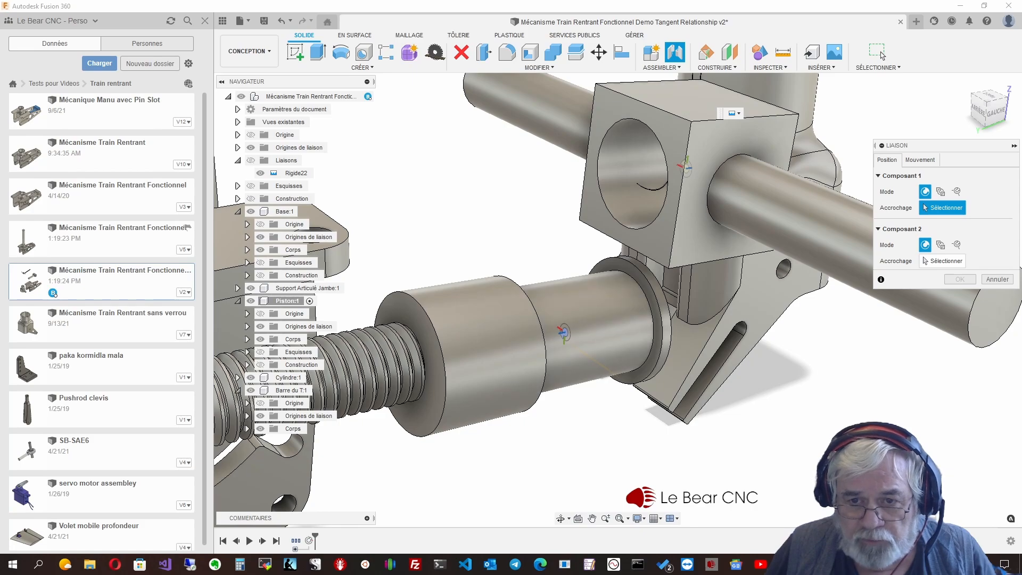
{"action": "left_click", "coordinate": [563, 333]}
{"action": "scroll", "coordinate": [574, 322], "scroll_direction": "up", "scroll_amount": 2}
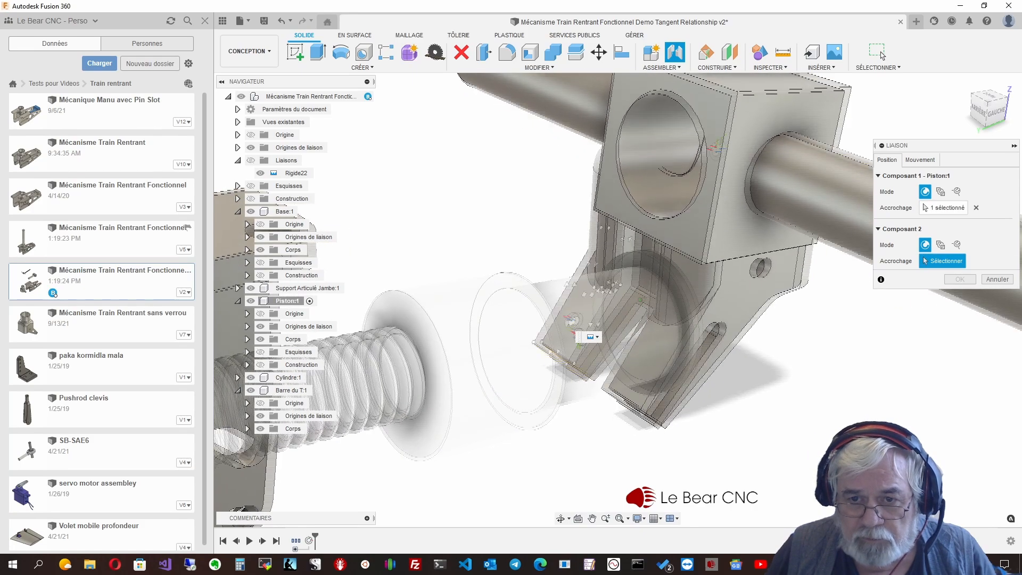
{"action": "middle_click_drag", "start_coordinate": [577, 324], "coordinate": [692, 171], "text": "shift"}
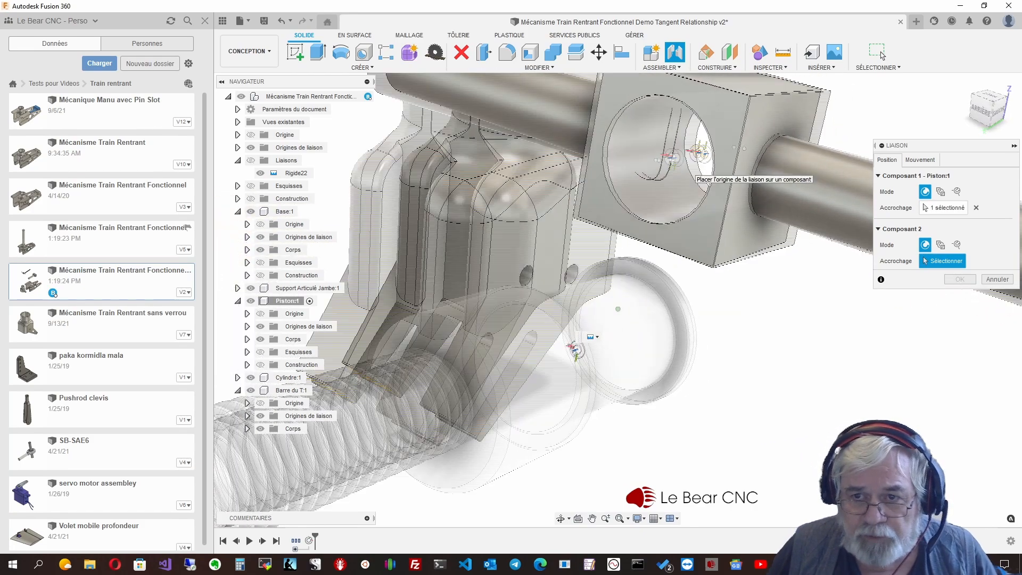
{"action": "left_click", "coordinate": [698, 157]}
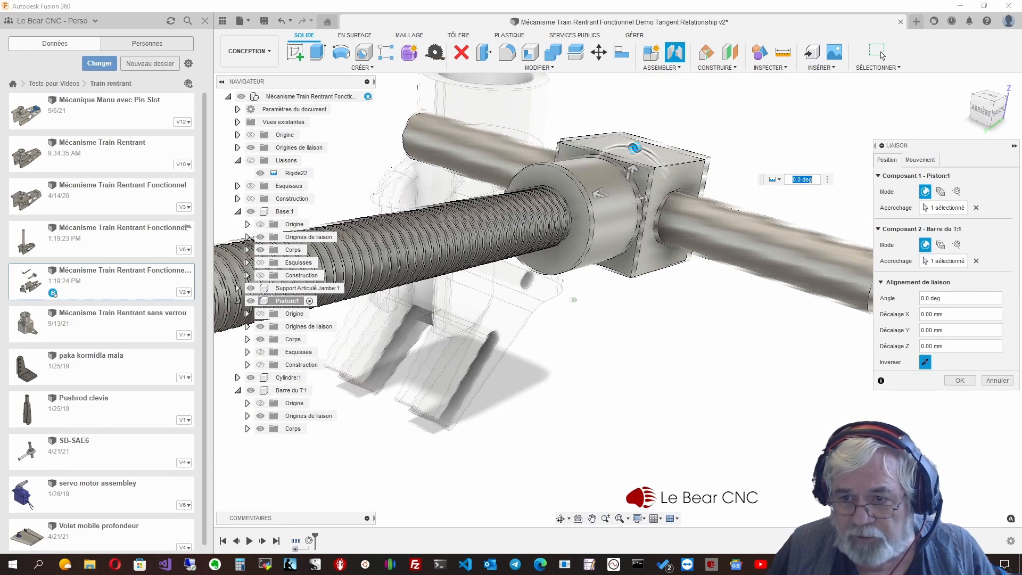
- Preview the rigid motion type for the joint between piston and T-bar, and apply the joint
{"action": "left_click", "coordinate": [920, 159]}
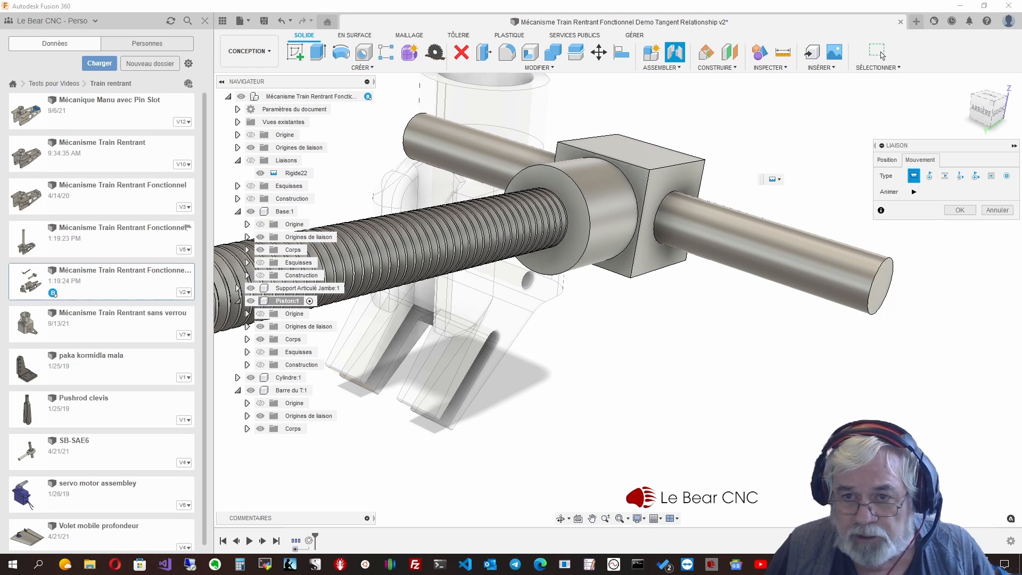
{"action": "left_click", "coordinate": [913, 192]}
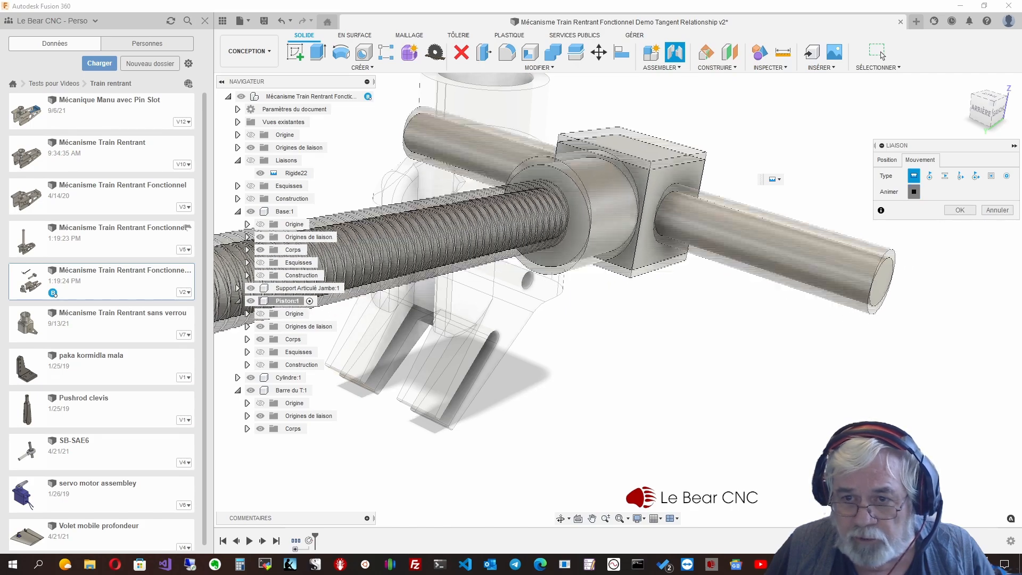
{"action": "left_click", "coordinate": [914, 191]}
{"action": "left_click", "coordinate": [959, 210]}
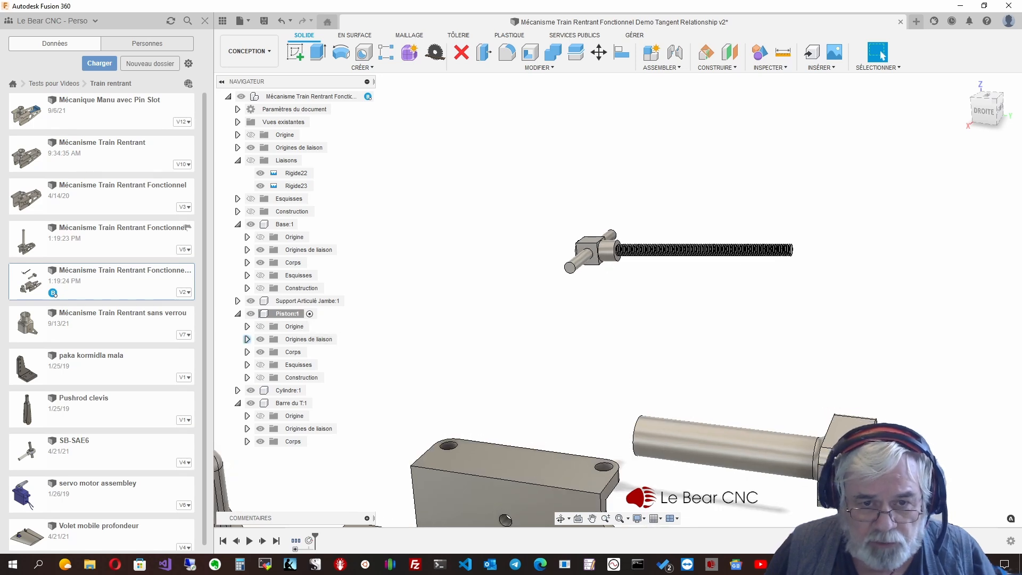
- Create a second joint origin on the piston, centred on the collar face at the base of the threaded rod
{"action": "left_click", "coordinate": [246, 339]}
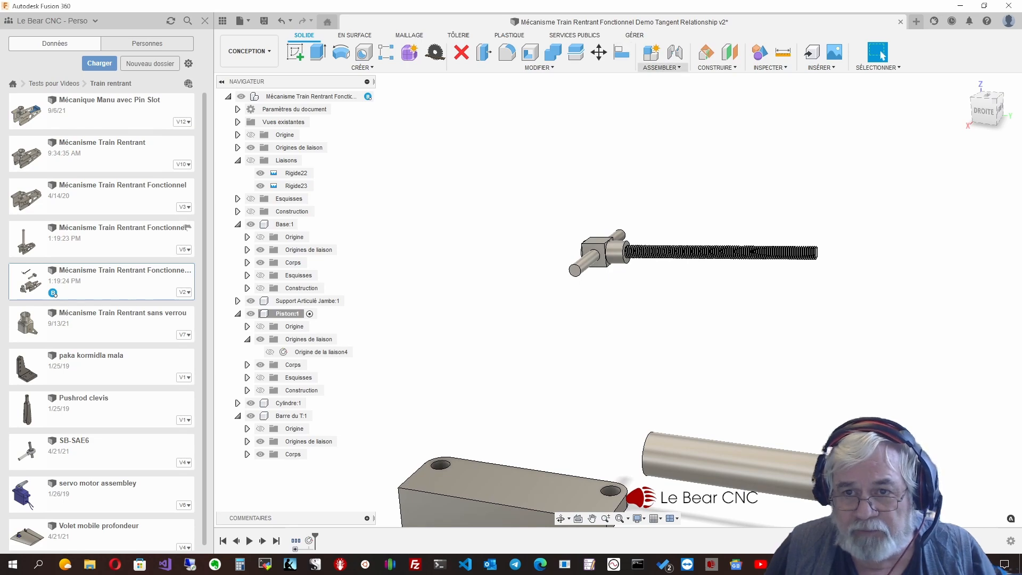
{"action": "left_click", "coordinate": [660, 67]}
{"action": "left_click", "coordinate": [666, 114]}
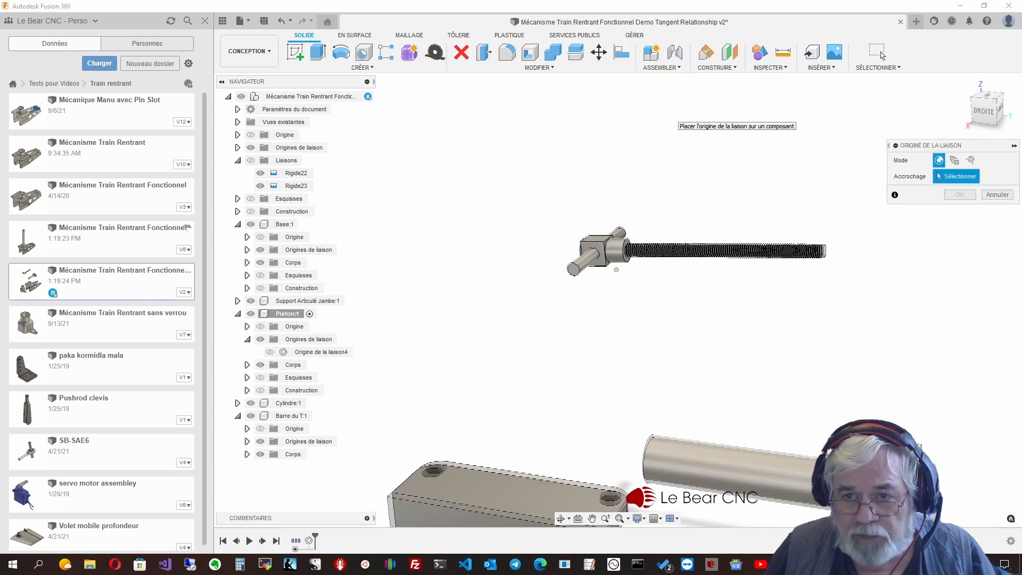
{"action": "scroll", "coordinate": [713, 293], "scroll_direction": "up", "scroll_amount": 5}
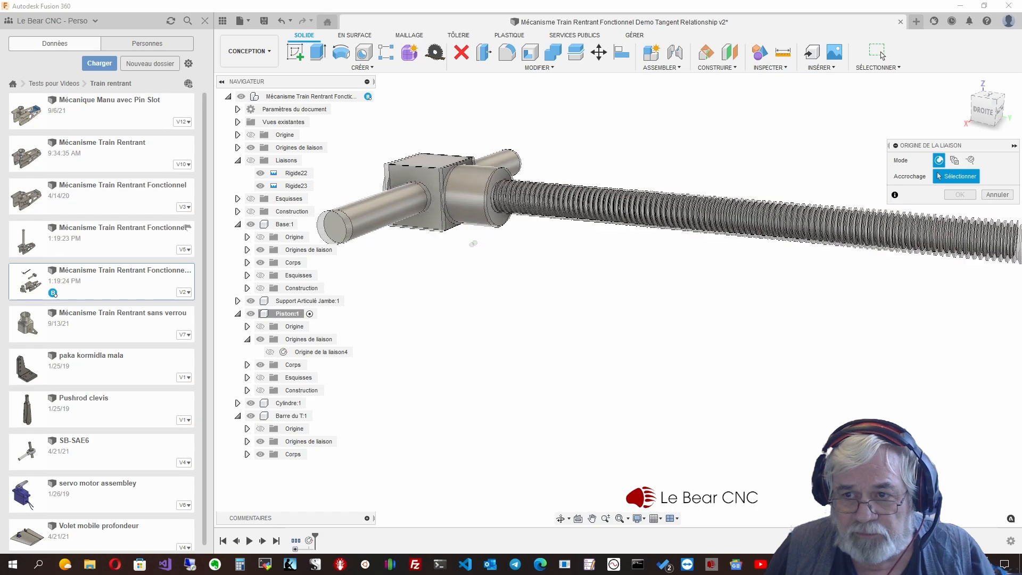
{"action": "scroll", "coordinate": [617, 213], "scroll_direction": "up", "scroll_amount": 5}
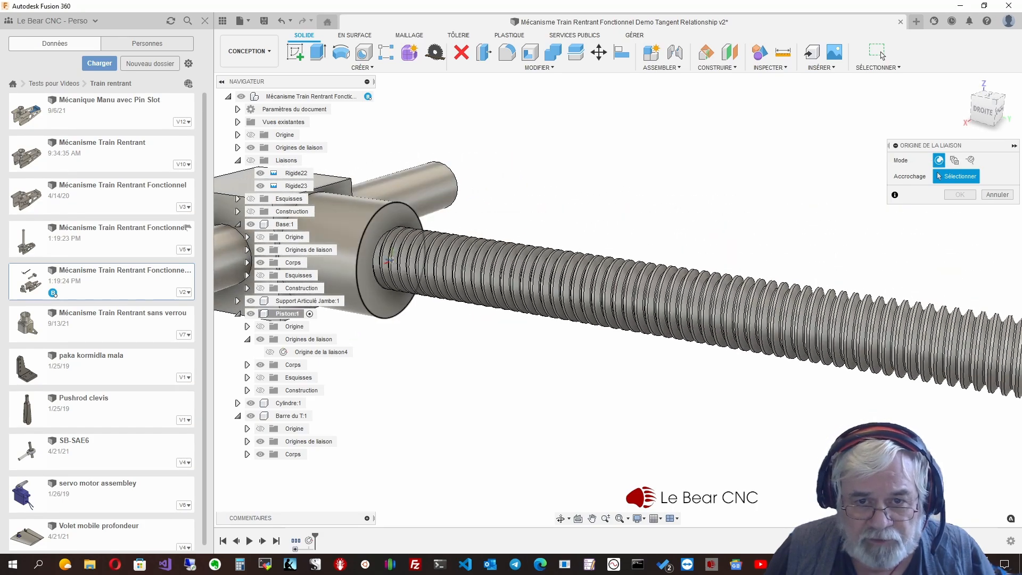
{"action": "left_click", "coordinate": [389, 260]}
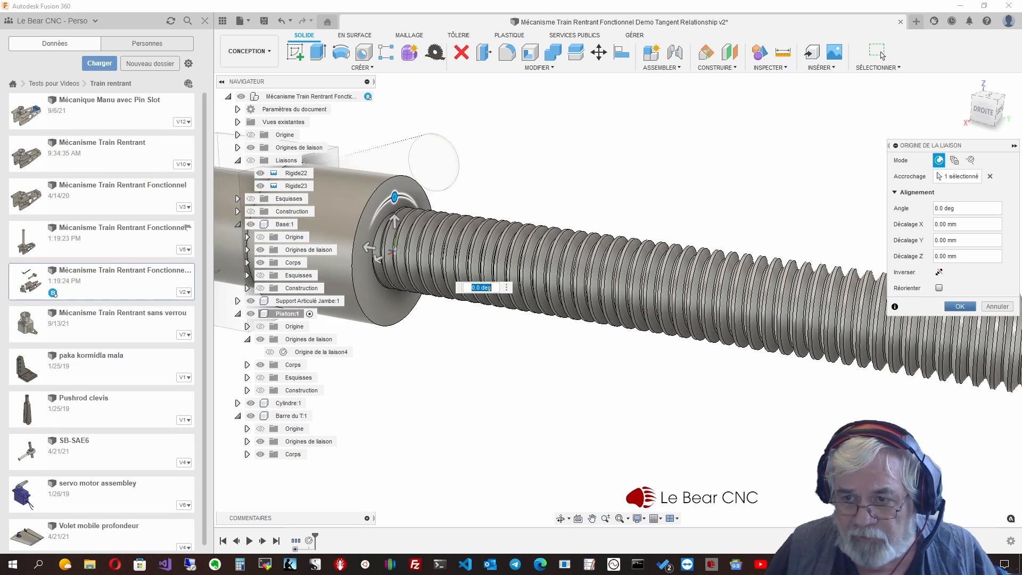
{"action": "key", "text": "Return"}
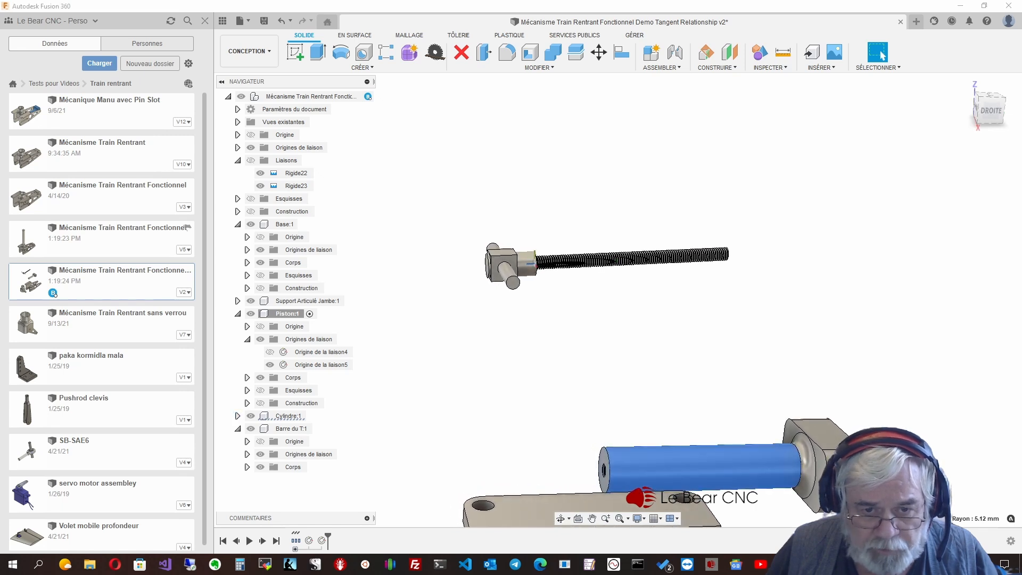
- Activate the Cylindre:1 component and create a joint origin at the centre of the bore on its open end face
{"action": "left_click", "coordinate": [237, 416]}
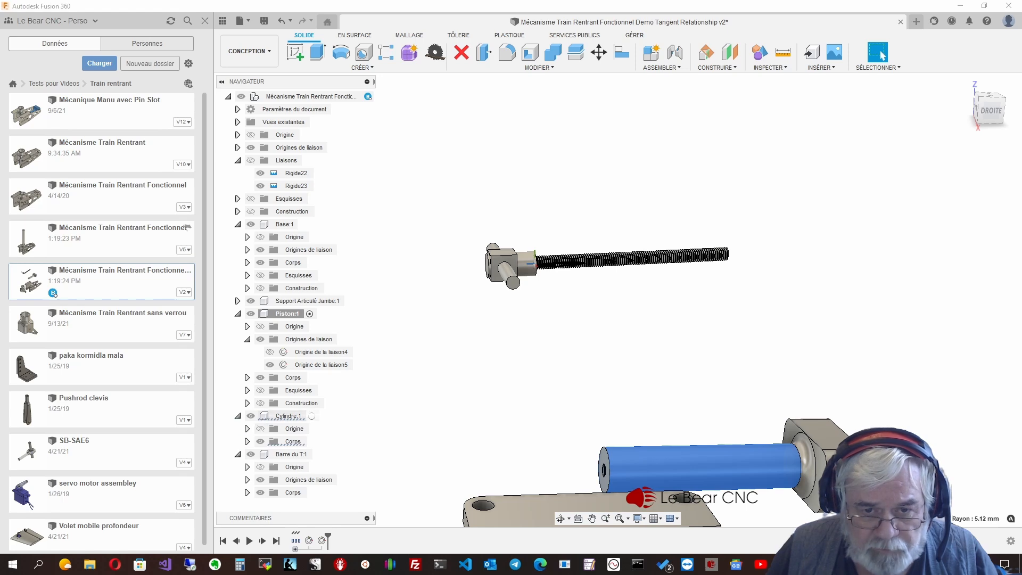
{"action": "left_click", "coordinate": [311, 416]}
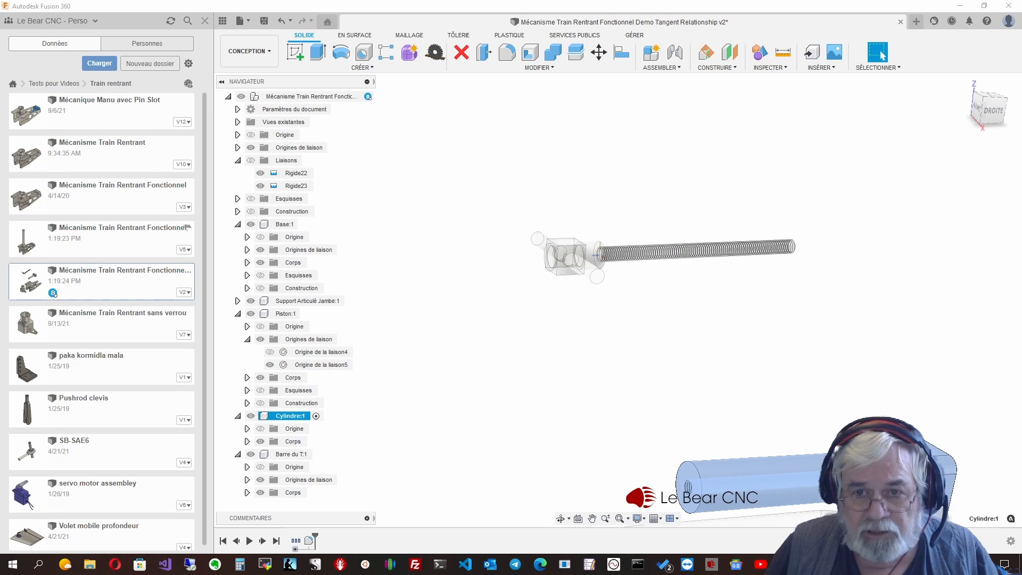
{"action": "left_click", "coordinate": [662, 67]}
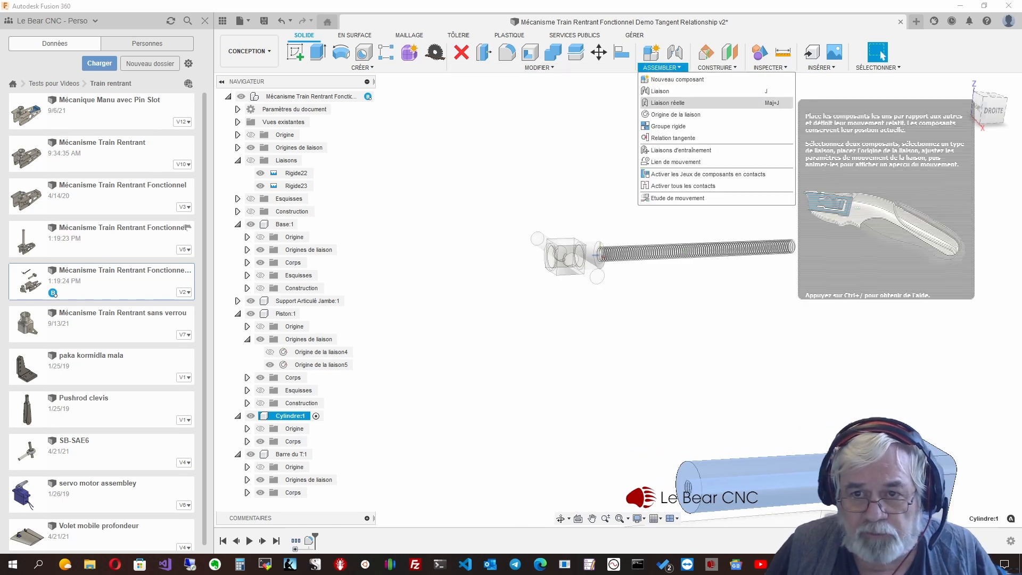
{"action": "left_click", "coordinate": [675, 114]}
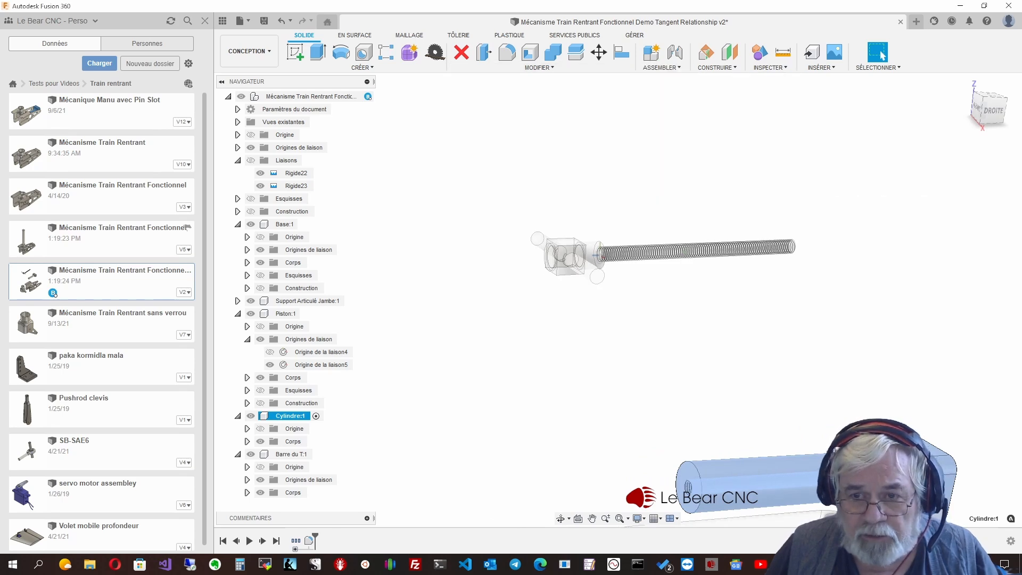
{"action": "scroll", "coordinate": [618, 415], "scroll_direction": "up", "scroll_amount": 2}
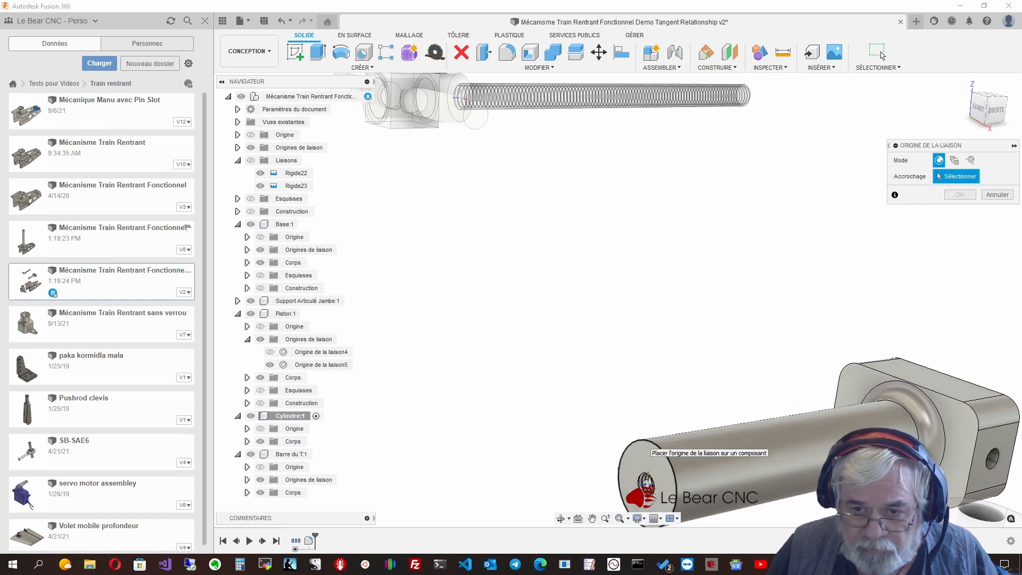
{"action": "left_click", "coordinate": [647, 452]}
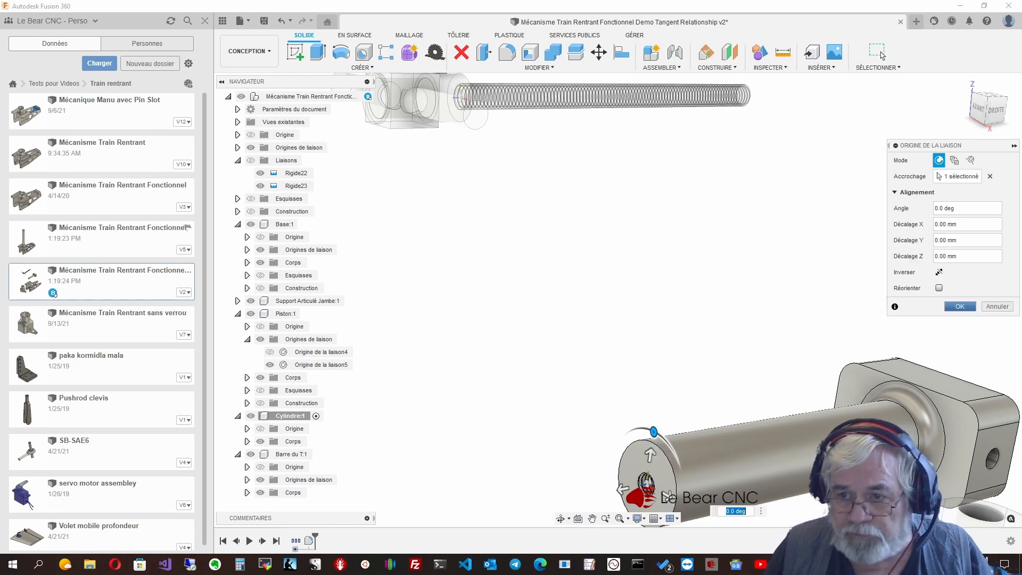
{"action": "key", "text": "Return"}
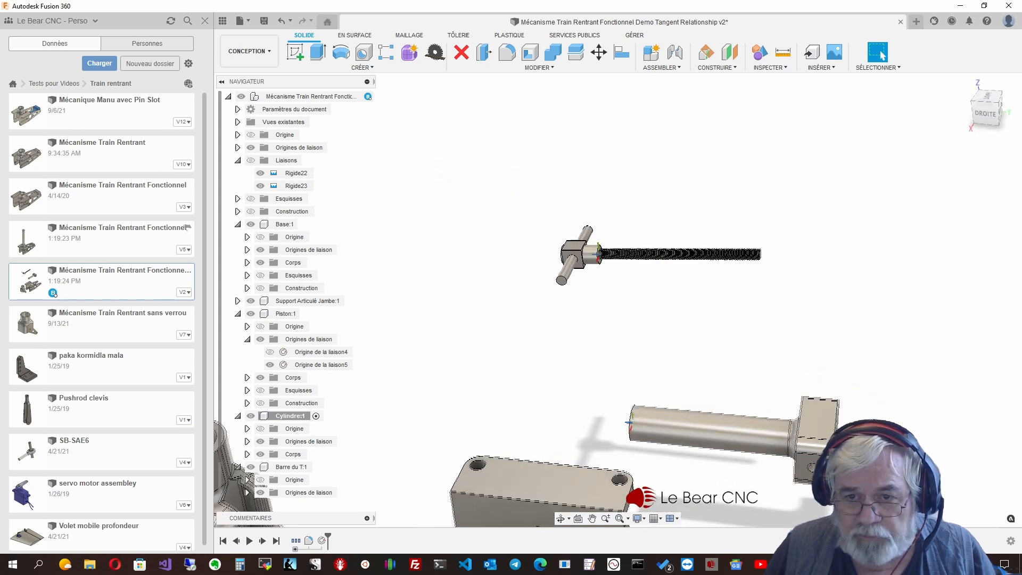
- Start a joint and align the piston's joint origin at the collar face with the cylinder's joint origin on its open end face
{"action": "left_click", "coordinate": [661, 67]}
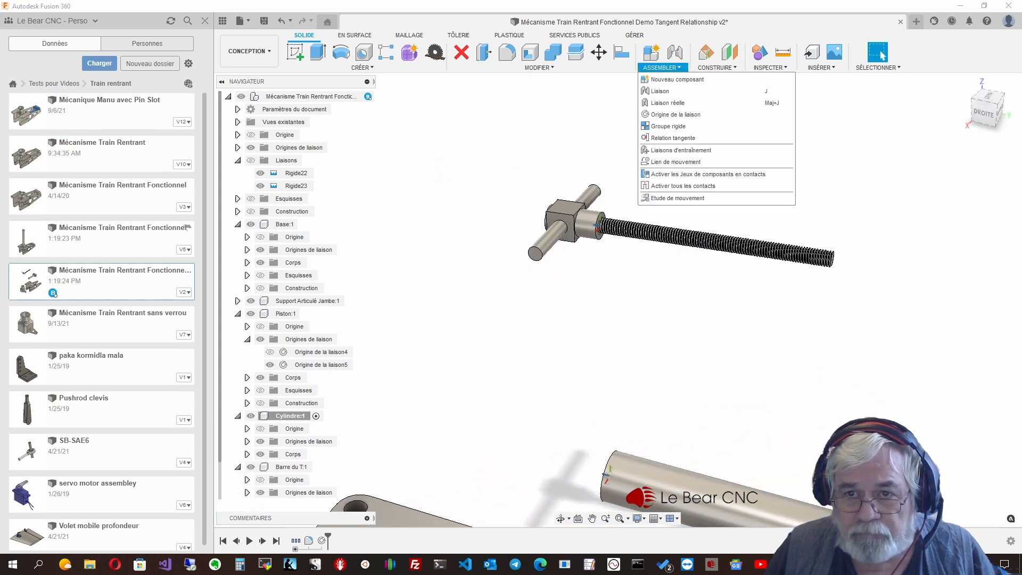
{"action": "left_click", "coordinate": [660, 91]}
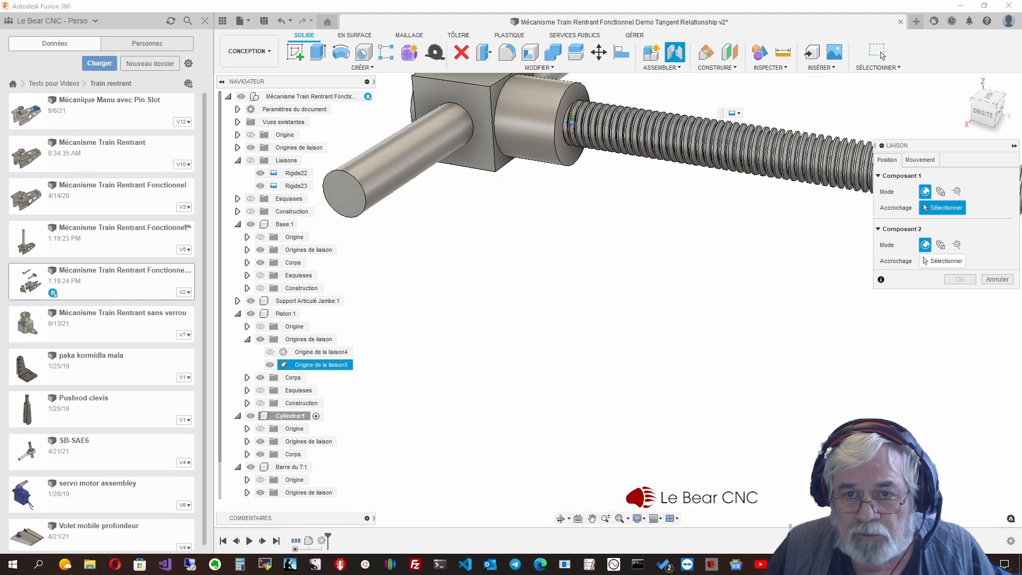
{"action": "scroll", "coordinate": [572, 124], "scroll_direction": "up", "scroll_amount": 5}
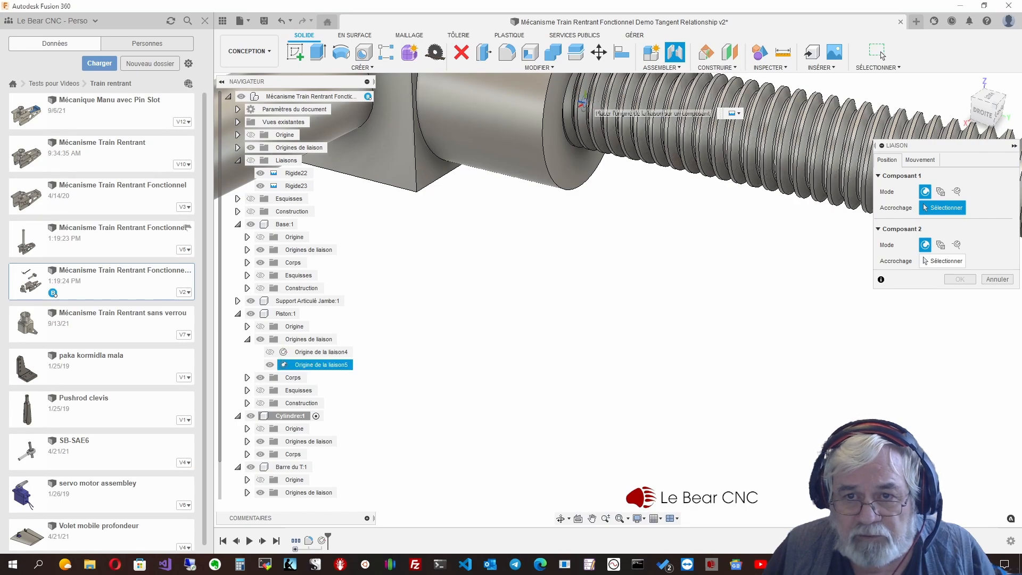
{"action": "left_click", "coordinate": [582, 102]}
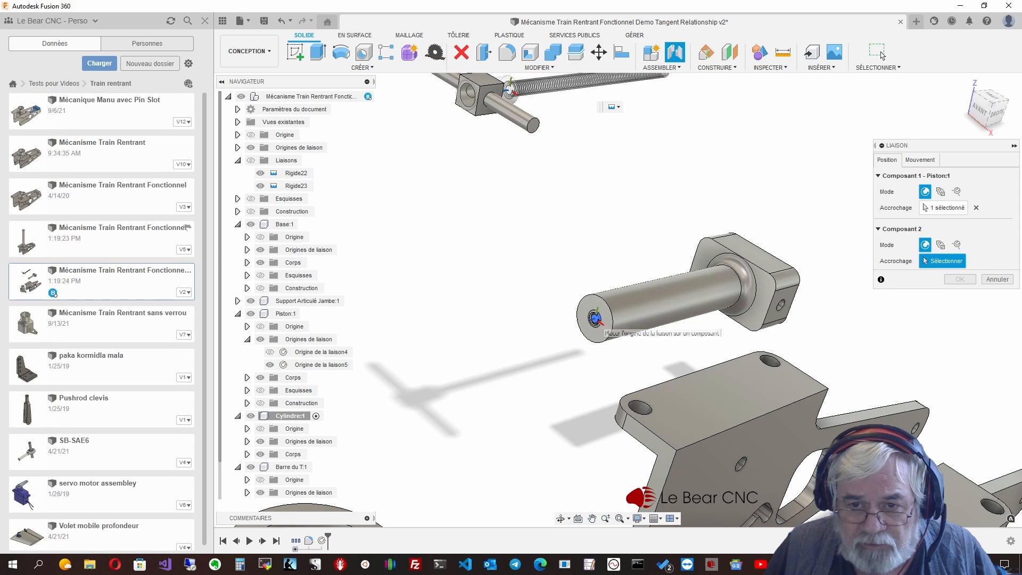
{"action": "left_click", "coordinate": [596, 320]}
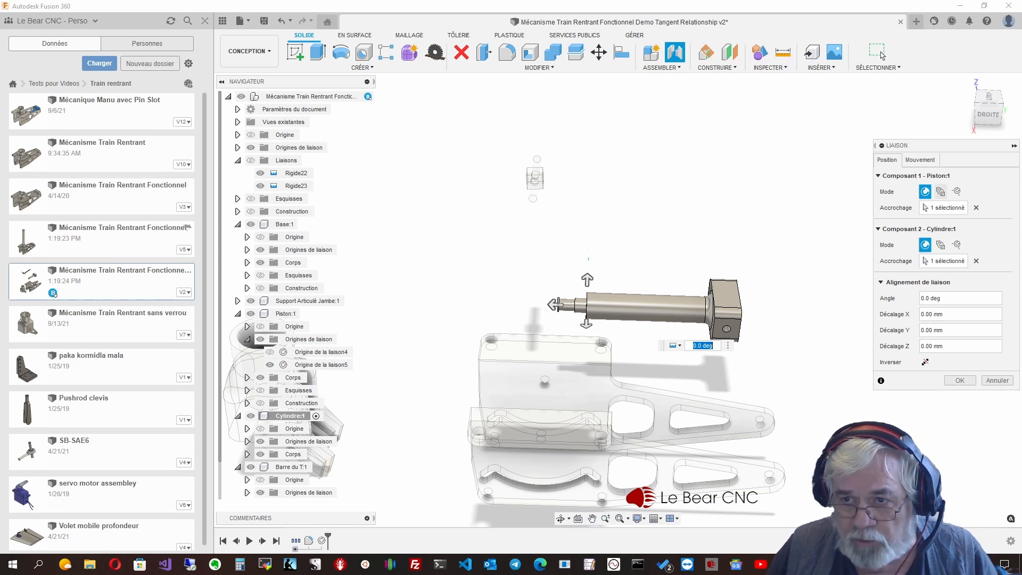
- Set the motion between piston and cylinder to a slider along the Z axis and apply the joint
{"action": "left_click", "coordinate": [920, 159]}
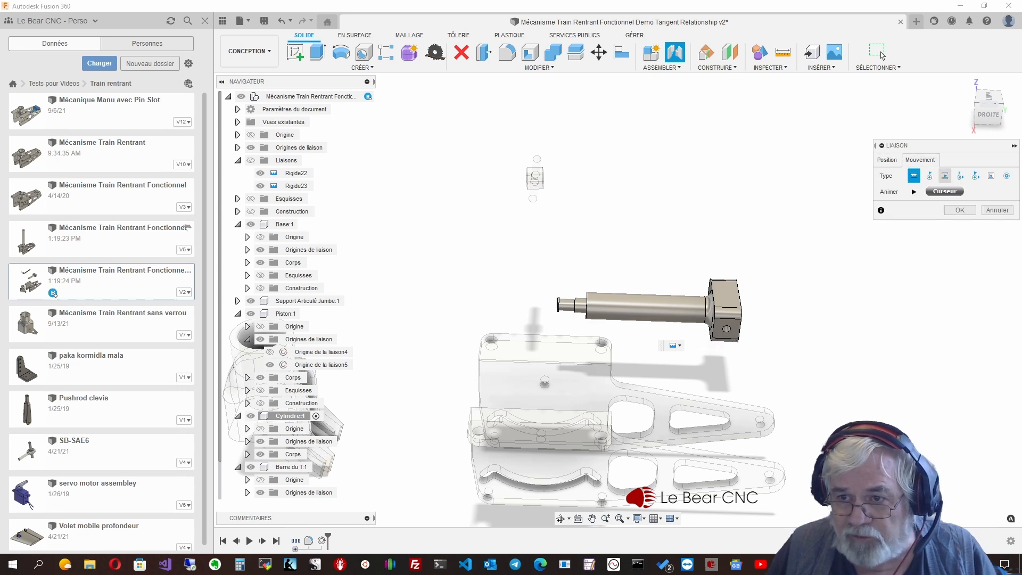
{"action": "left_click", "coordinate": [945, 175]}
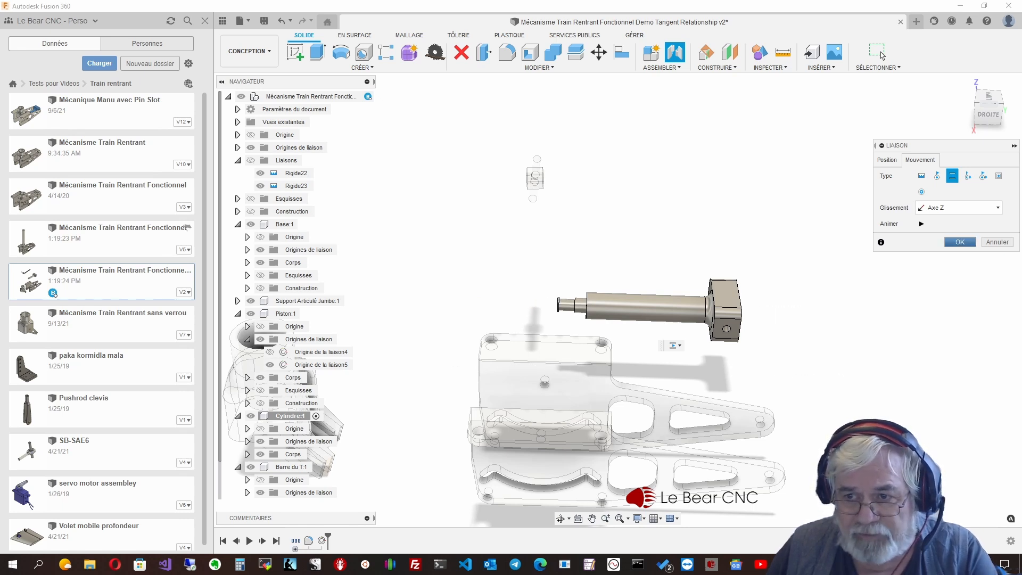
{"action": "key", "text": "Return"}
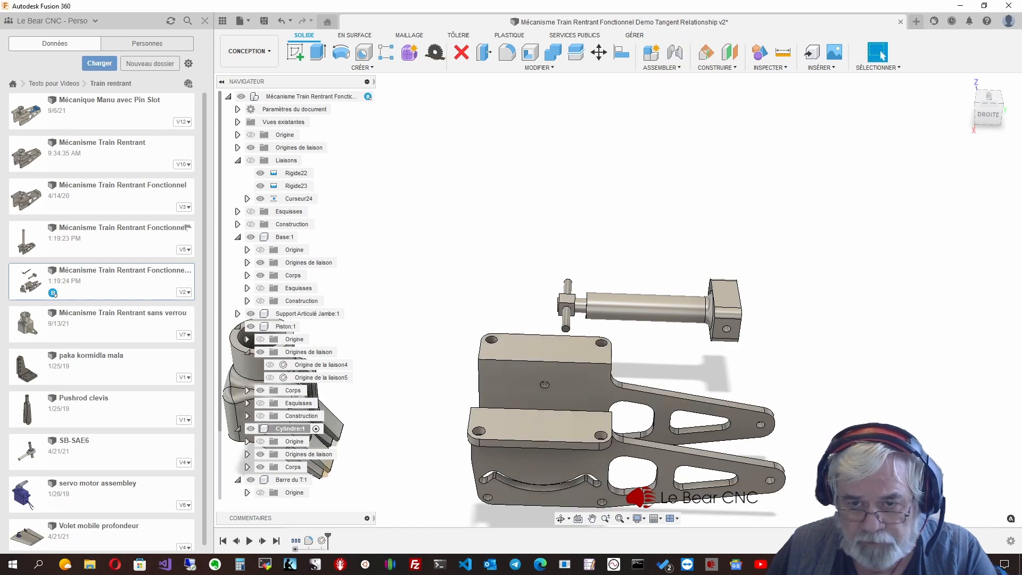
- Select the slider joint between the piston and the cylinder
{"action": "middle_click_drag", "start_coordinate": [616, 314], "coordinate": [747, 252], "text": "shift"}
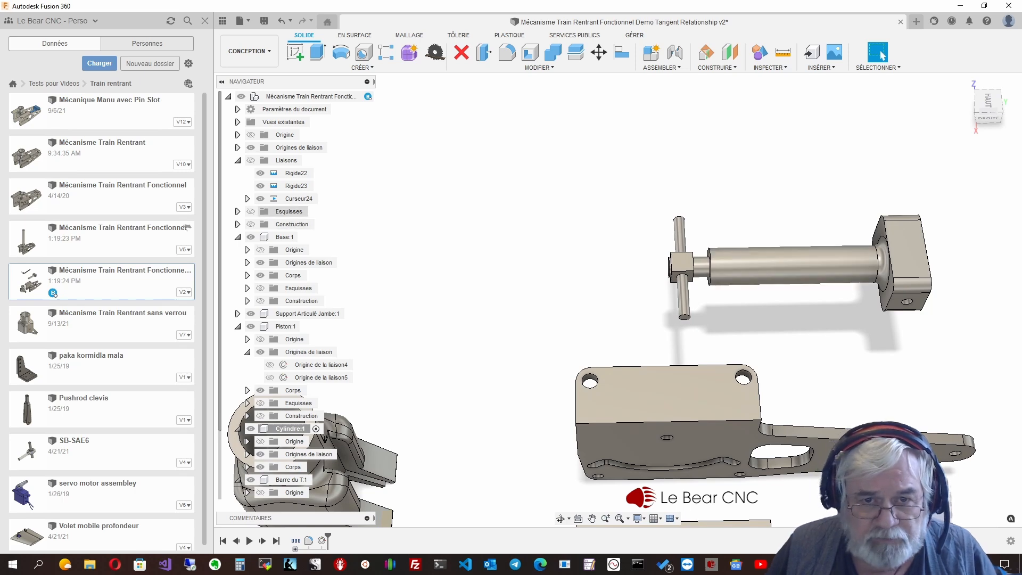
{"action": "scroll", "coordinate": [747, 256], "scroll_direction": "down", "scroll_amount": 1}
{"action": "middle_click_drag", "start_coordinate": [748, 256], "coordinate": [748, 250], "text": "shift"}
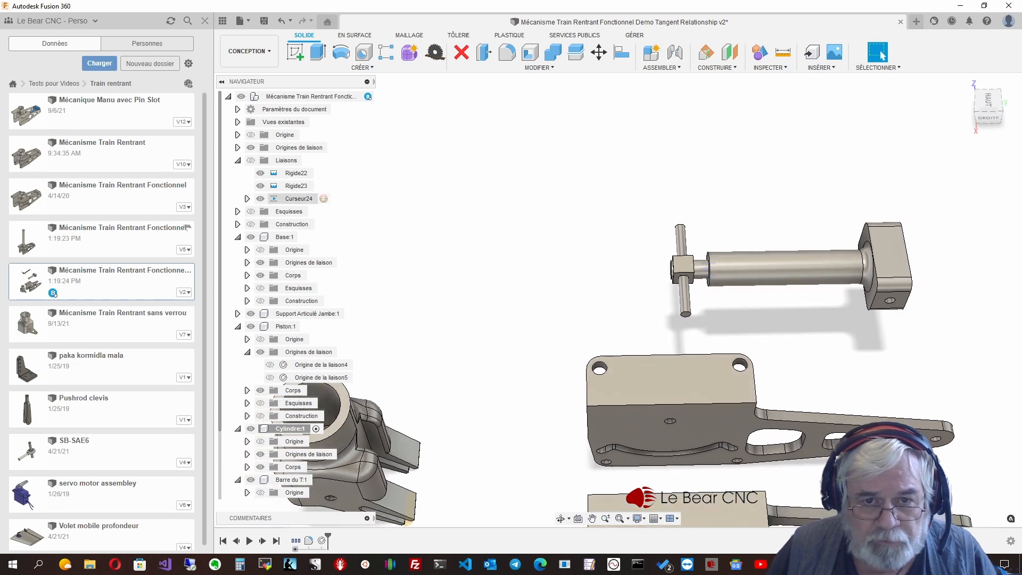
{"action": "left_click", "coordinate": [293, 199]}
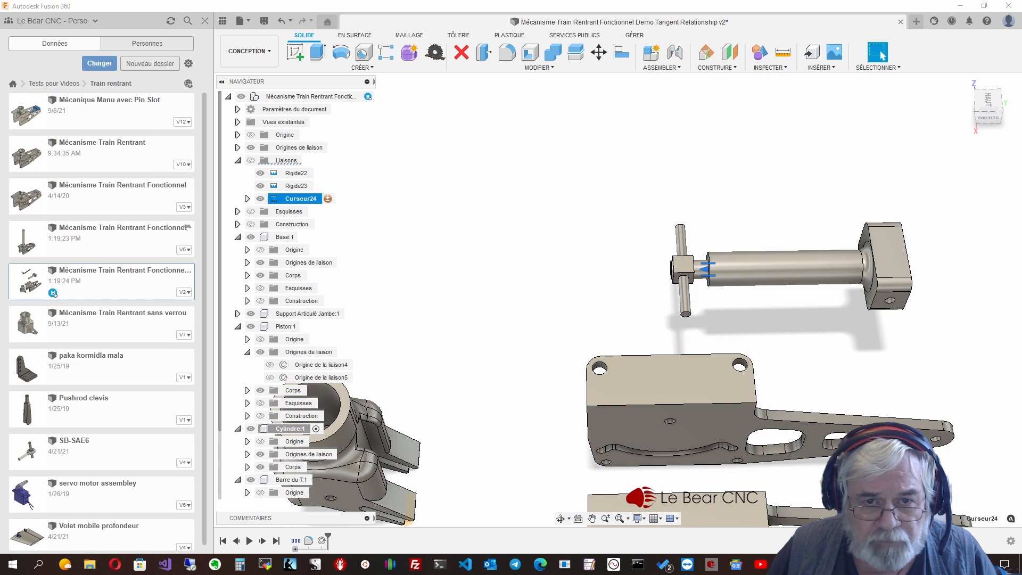